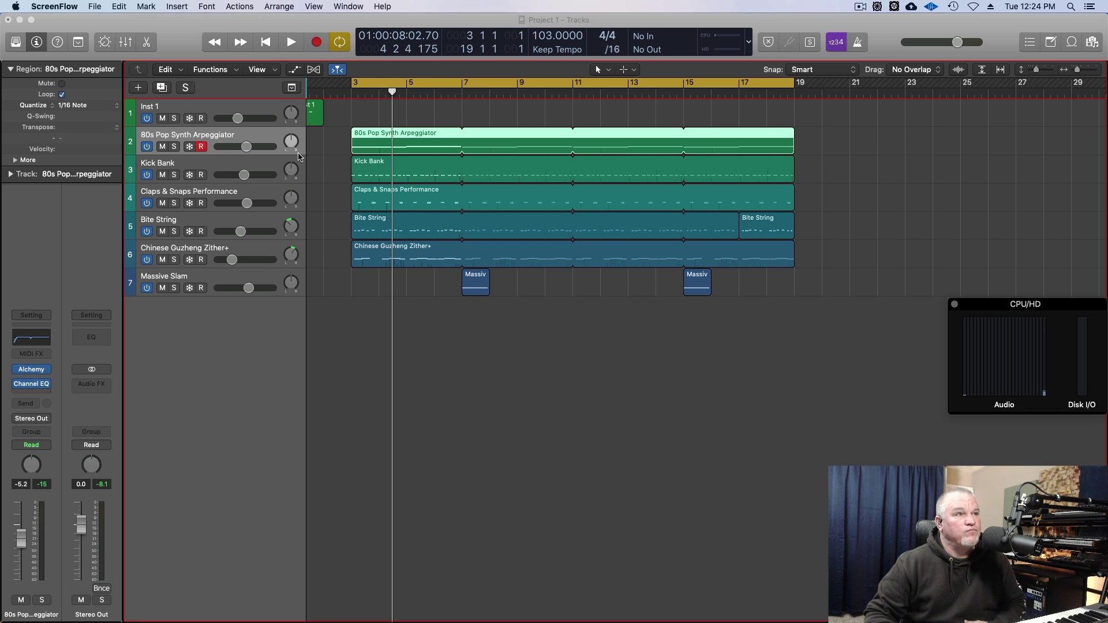
# Bring the Logic Pro X project with the 80s Pop Synth Arpeggiator track to the front
pyautogui.click(255, 138)
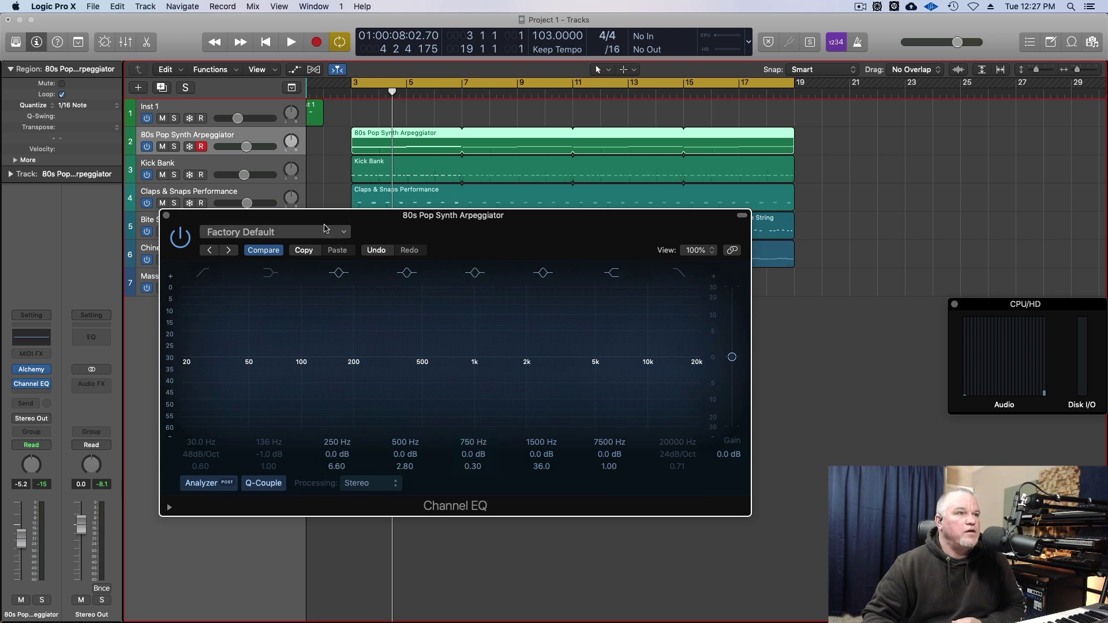
# Enable the arpeggiator's low cut and sweep it from about 230 Hz down toward 50 Hz
pyautogui.moveTo(331, 217); pyautogui.dragTo(451, 240)
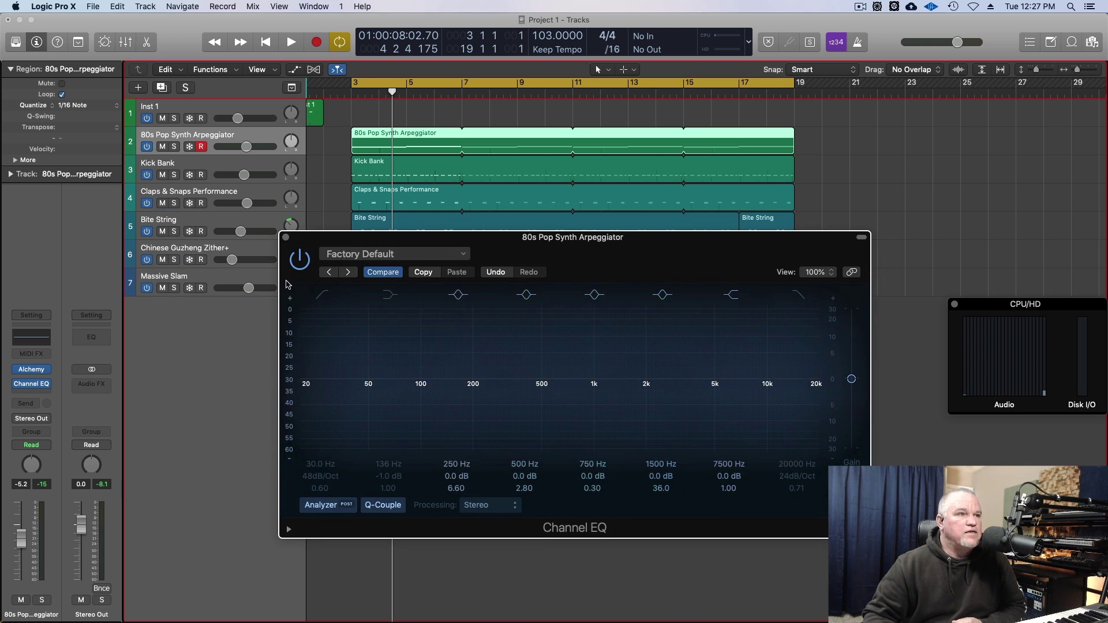
pyautogui.moveTo(554, 381)
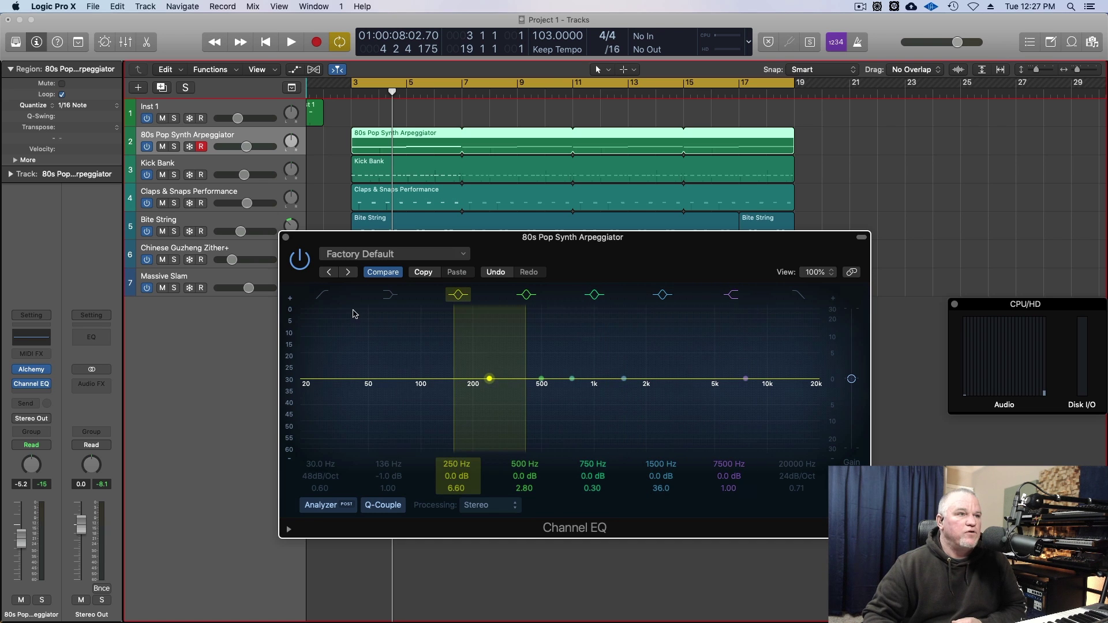
pyautogui.click(322, 298)
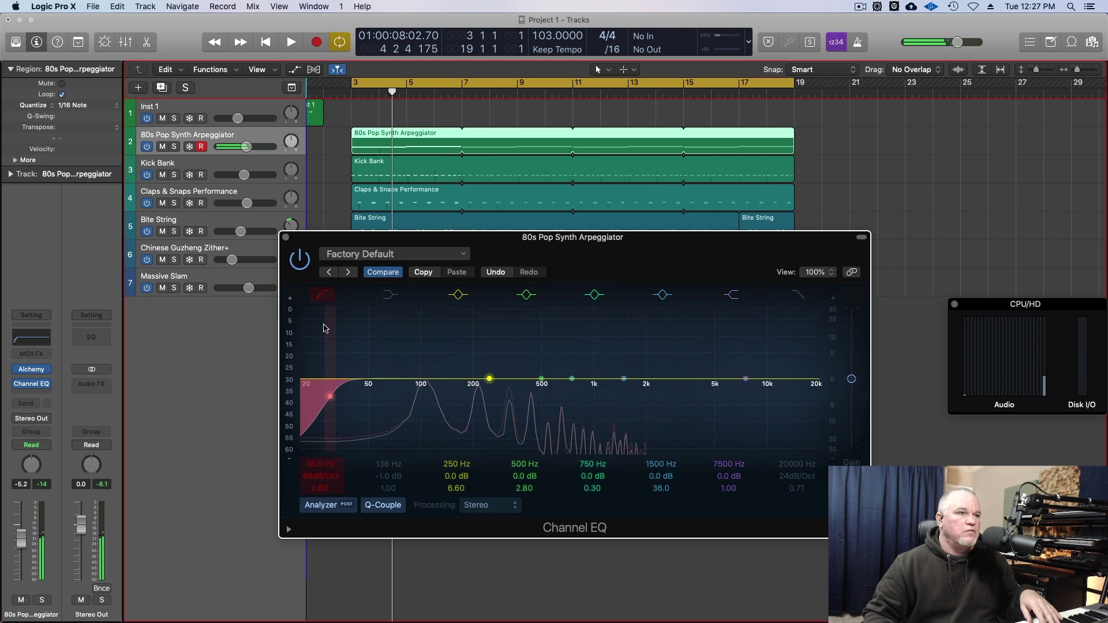
pyautogui.moveTo(332, 400); pyautogui.dragTo(522, 397)
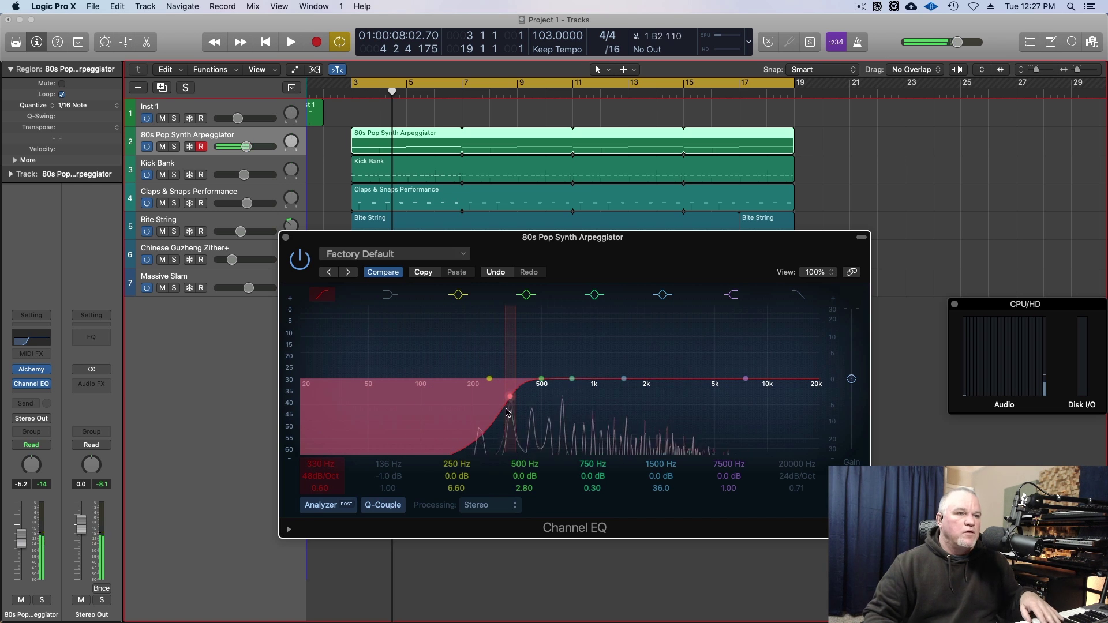
pyautogui.moveTo(509, 398); pyautogui.dragTo(463, 400)
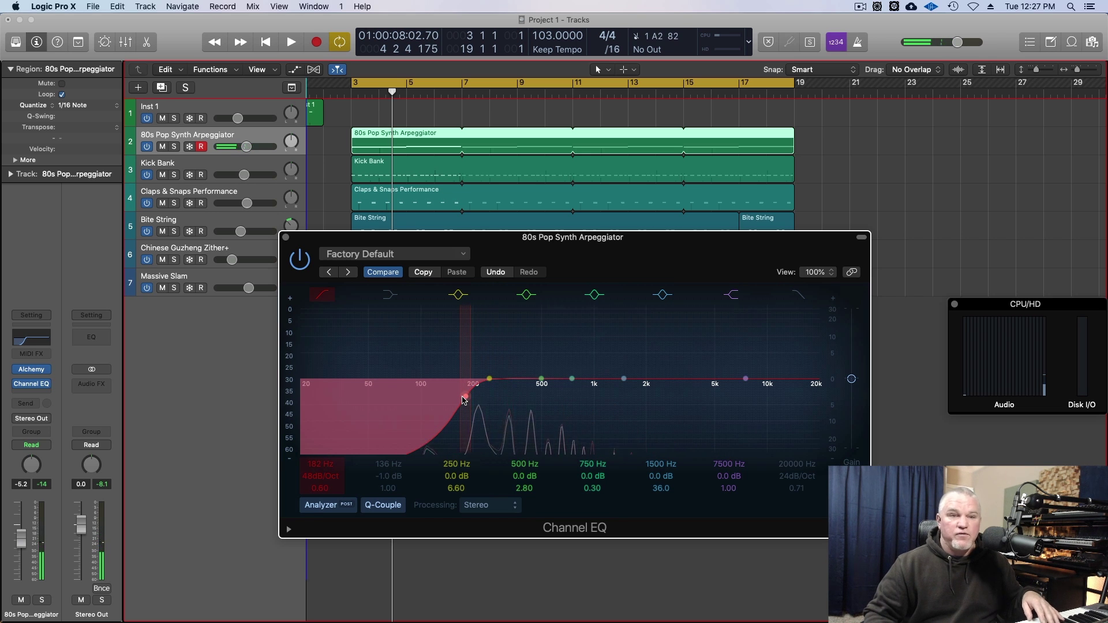
pyautogui.moveTo(465, 399); pyautogui.dragTo(370, 399)
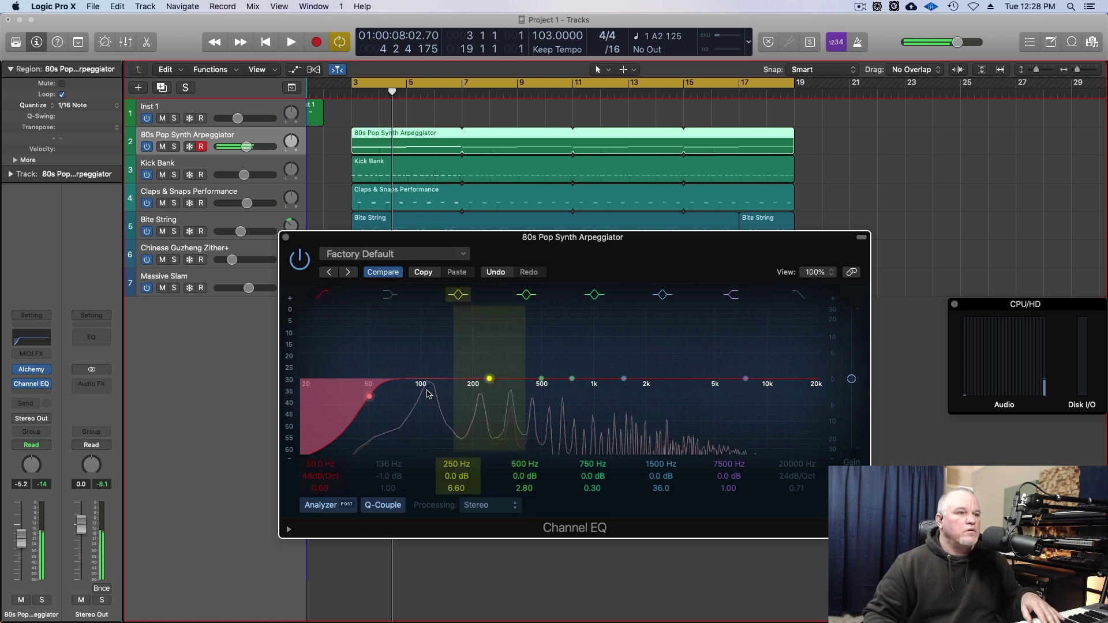
# Bypass and re-enable the low cut to compare, then solo the arpeggiator track
pyautogui.click(325, 297)
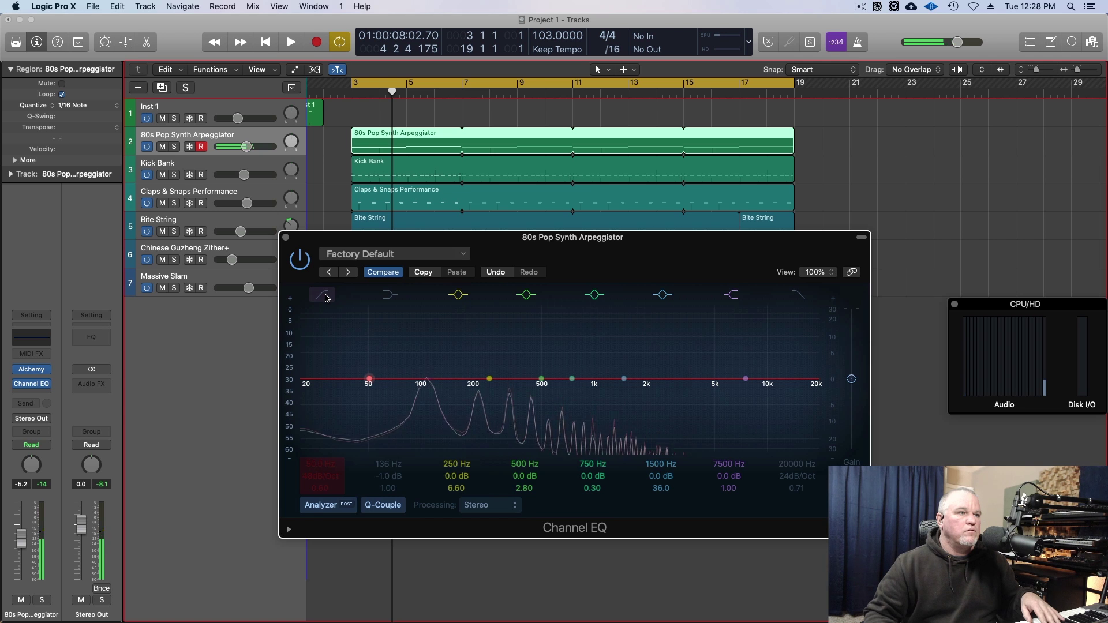
pyautogui.click(325, 297)
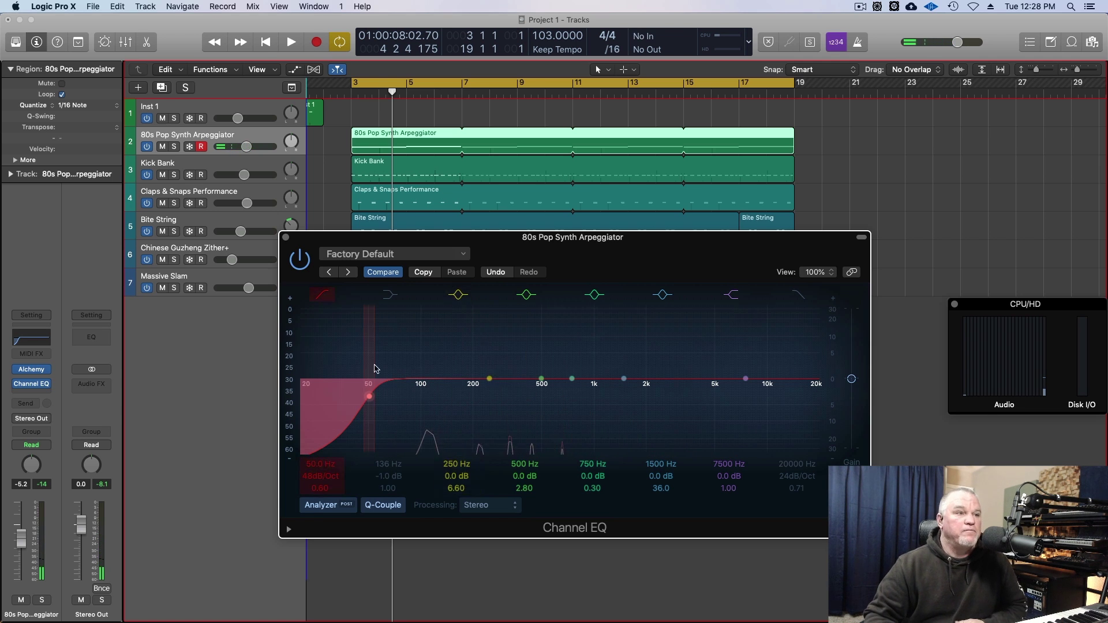
pyautogui.press('s')
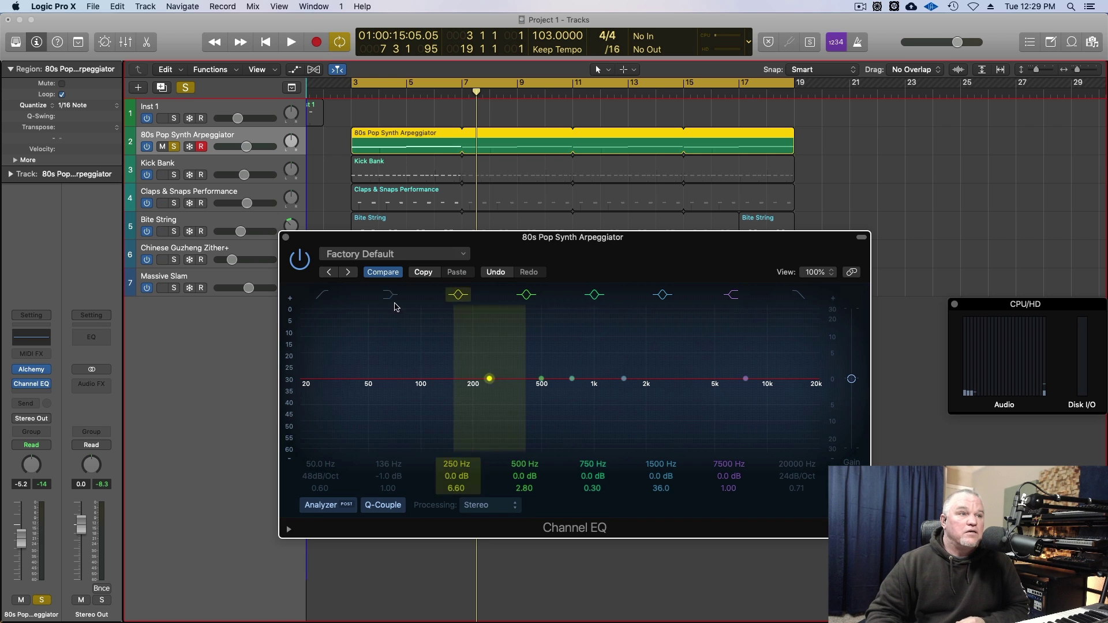
# Enable the low shelf, boost it to about +9.5 dB, then return it to 0 dB
pyautogui.click(390, 295)
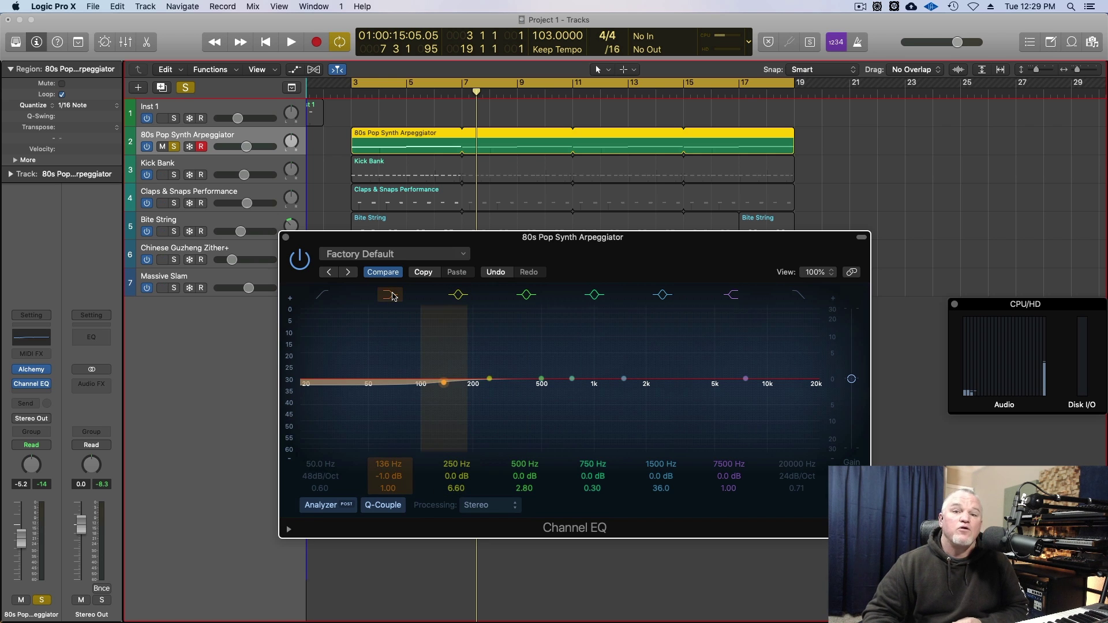
pyautogui.moveTo(443, 384); pyautogui.dragTo(404, 352)
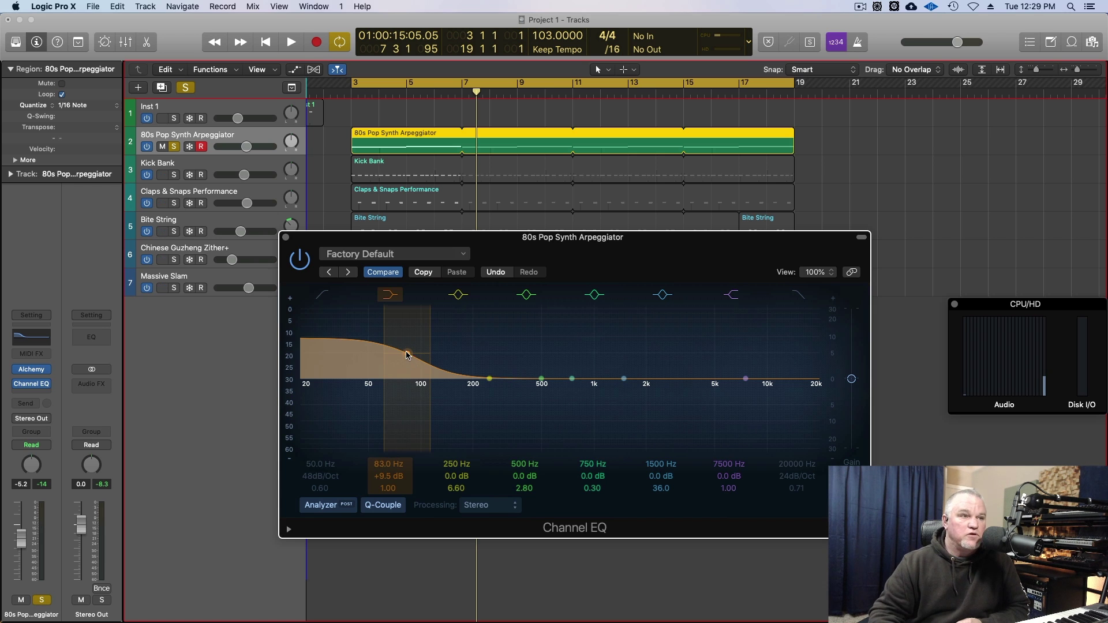
pyautogui.moveTo(407, 359); pyautogui.dragTo(420, 383)
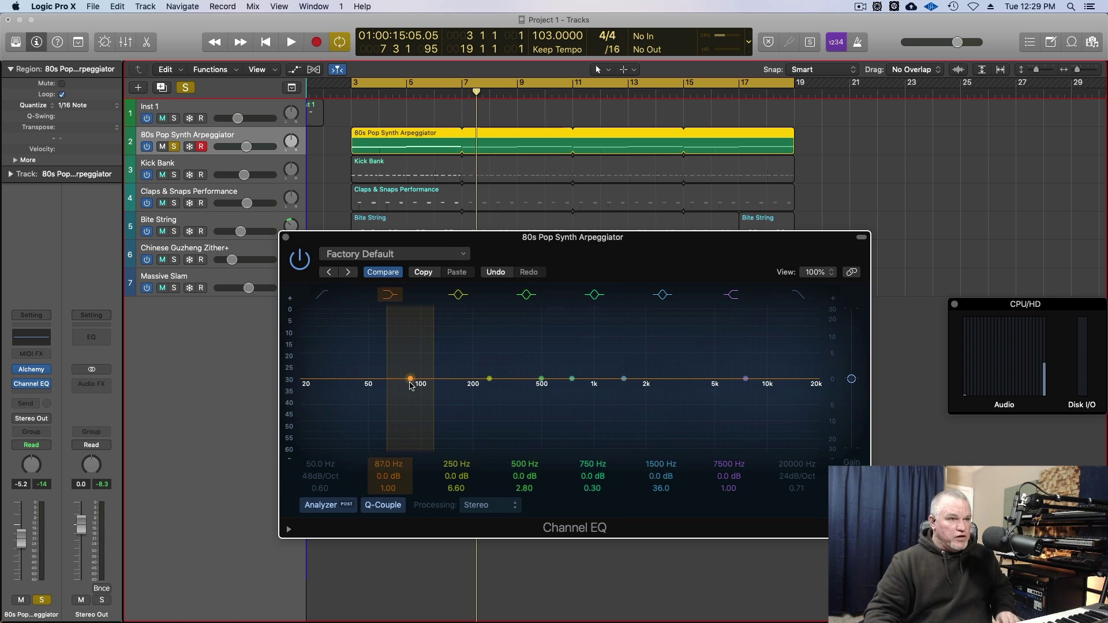
# During playback, boost the low shelf around 102 Hz, then turn it into a deep cut
pyautogui.press('space')
pyautogui.moveTo(418, 380); pyautogui.dragTo(437, 341)
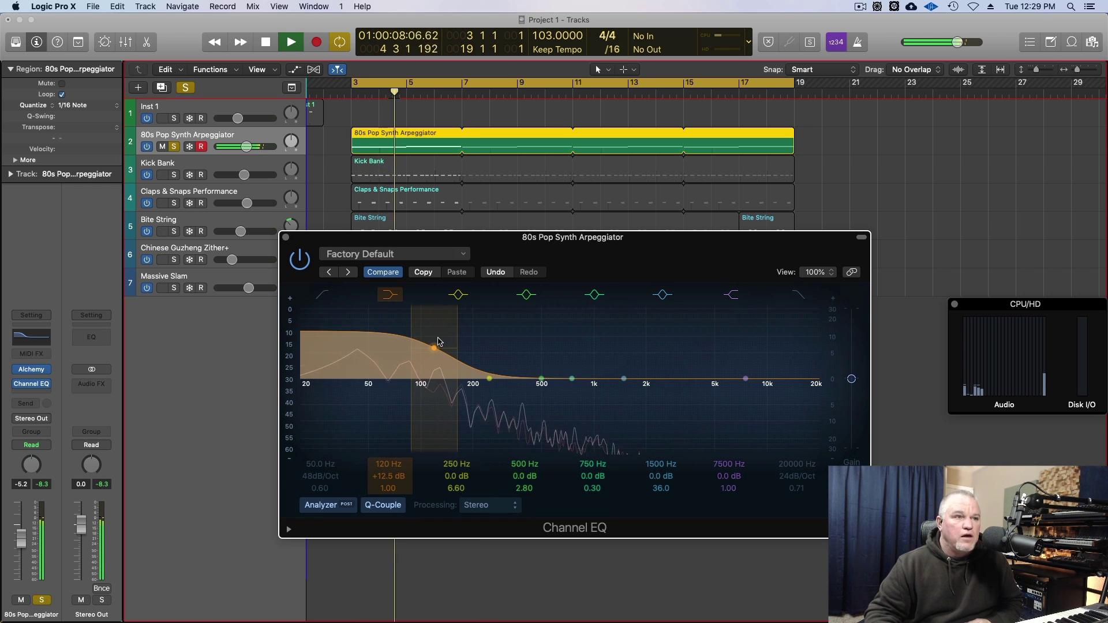
pyautogui.moveTo(437, 342)
pyautogui.mouseDown()
pyautogui.moveTo(437, 442)
pyautogui.moveTo(435, 369)
pyautogui.moveTo(429, 378)
pyautogui.mouseUp()
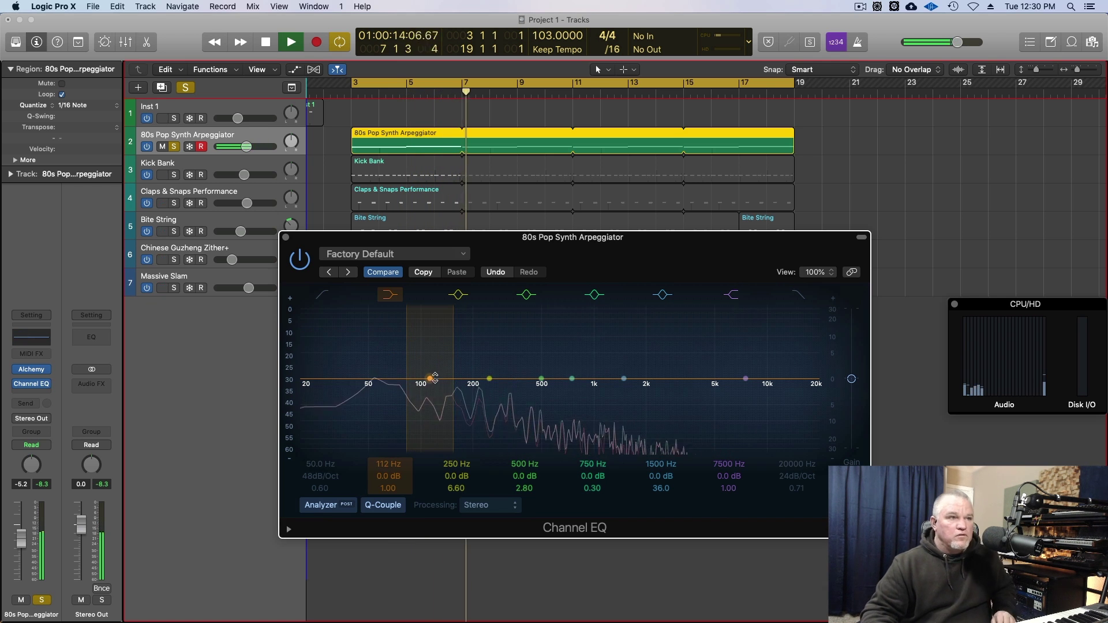
pyautogui.press('space')
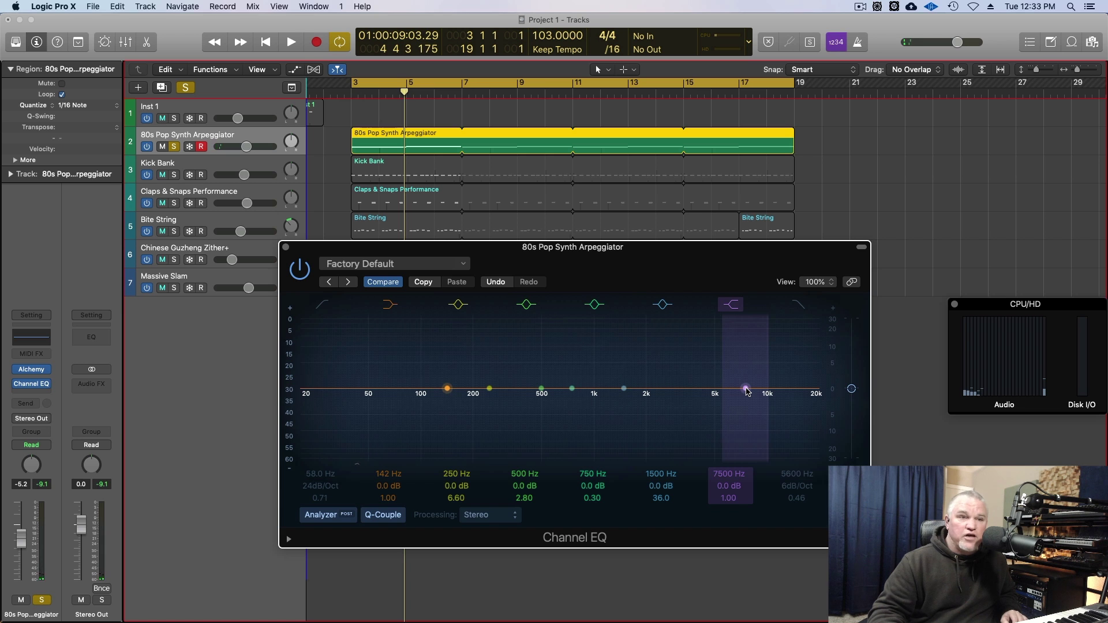
pyautogui.press('space')
# Move the 7500 Hz band down toward 4950 Hz and switch off the 250 Hz band
pyautogui.moveTo(746, 388)
pyautogui.mouseDown()
pyautogui.moveTo(700, 350)
pyautogui.moveTo(701, 450)
pyautogui.moveTo(713, 388)
pyautogui.mouseUp()
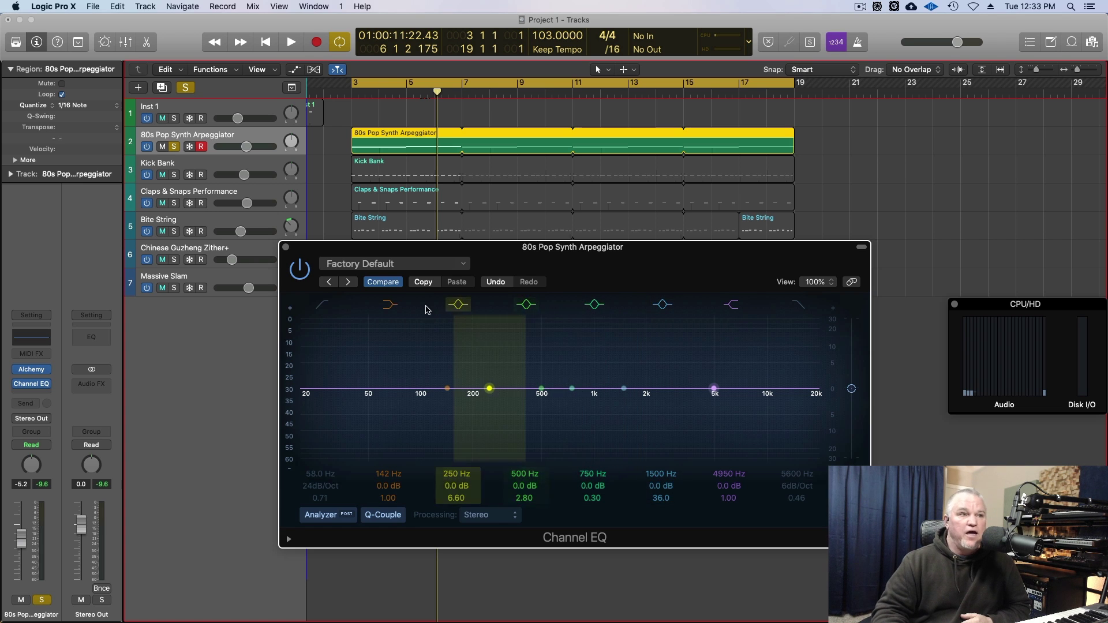
pyautogui.click(459, 305)
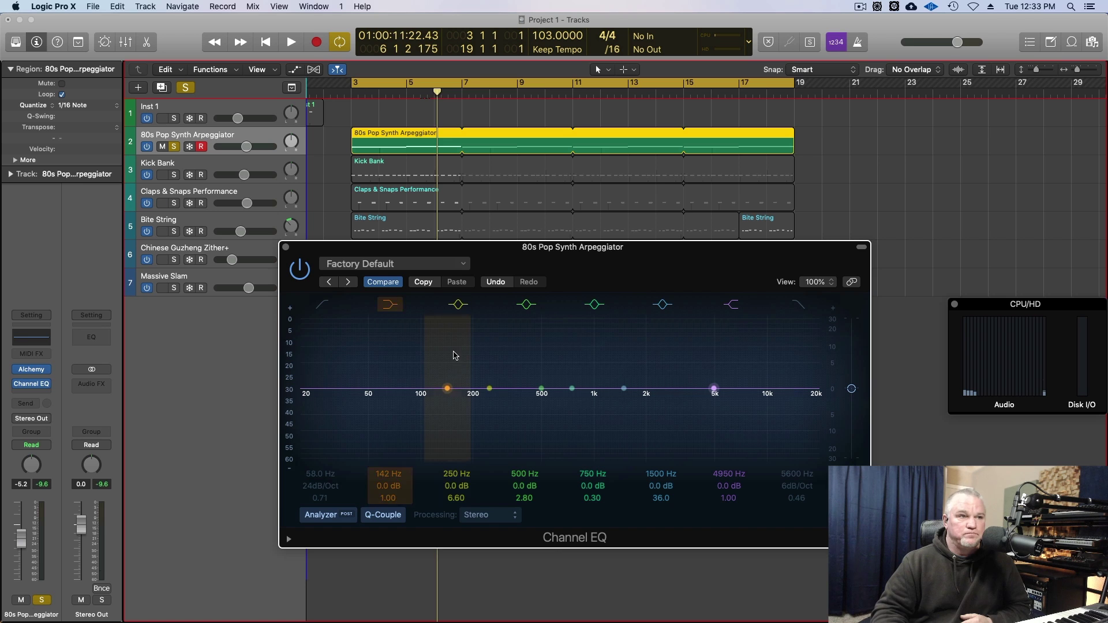
# Notch the 250 Hz band, turn it into a wider 290 Hz boost, and shift 1500 Hz toward 950 Hz
pyautogui.moveTo(488, 368); pyautogui.dragTo(500, 423)
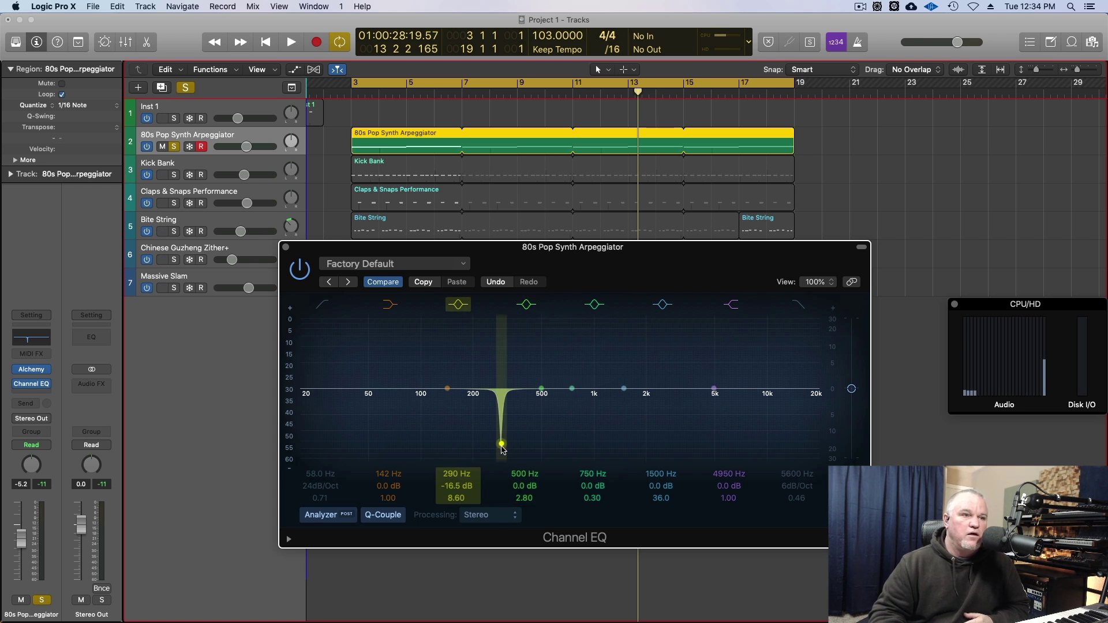
pyautogui.moveTo(501, 443)
pyautogui.mouseDown()
pyautogui.moveTo(503, 369)
pyautogui.moveTo(473, 366)
pyautogui.mouseUp()
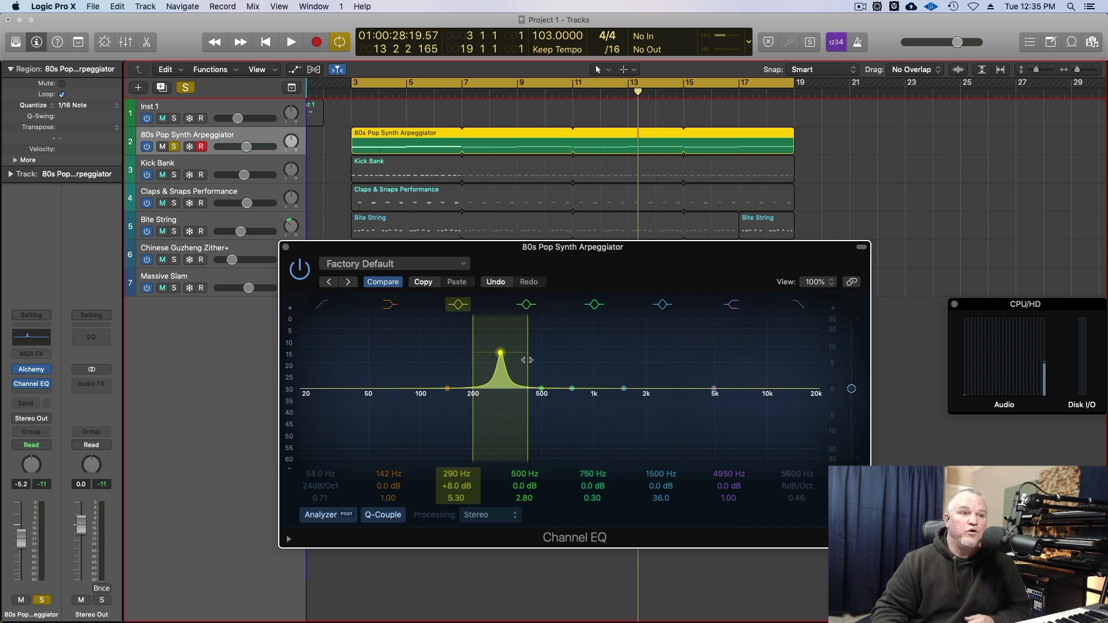
pyautogui.moveTo(526, 359); pyautogui.dragTo(525, 364)
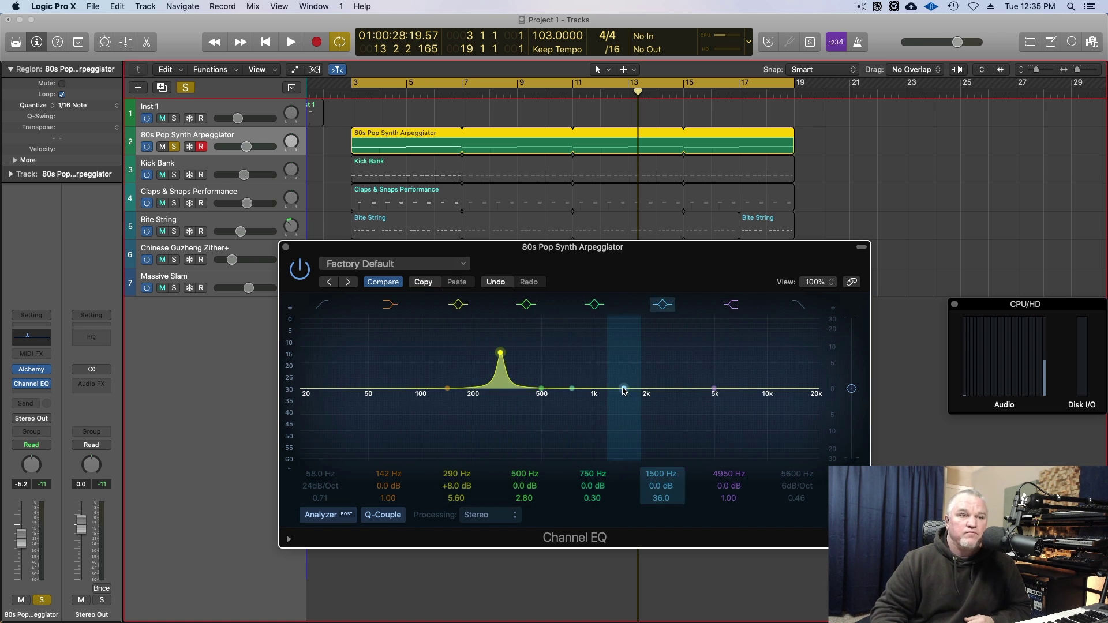
pyautogui.moveTo(623, 391)
pyautogui.mouseDown()
pyautogui.moveTo(592, 381)
pyautogui.moveTo(660, 384)
pyautogui.mouseUp()
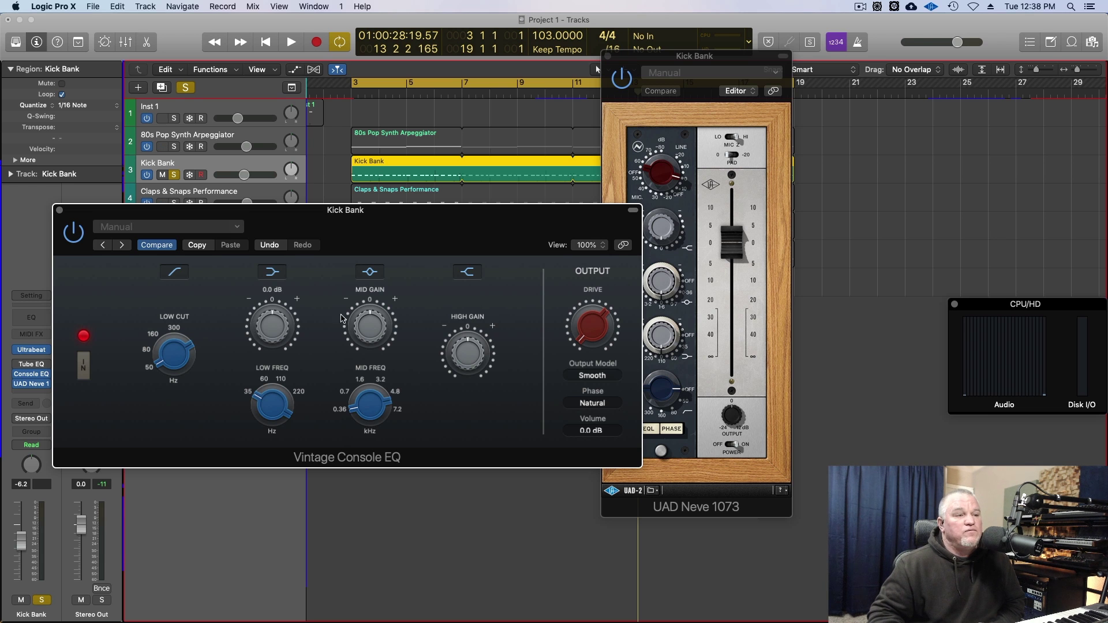
# Audition the Vintage Console EQ low cut at 50, 300, then 80 Hz during playback
pyautogui.moveTo(349, 216); pyautogui.dragTo(317, 197)
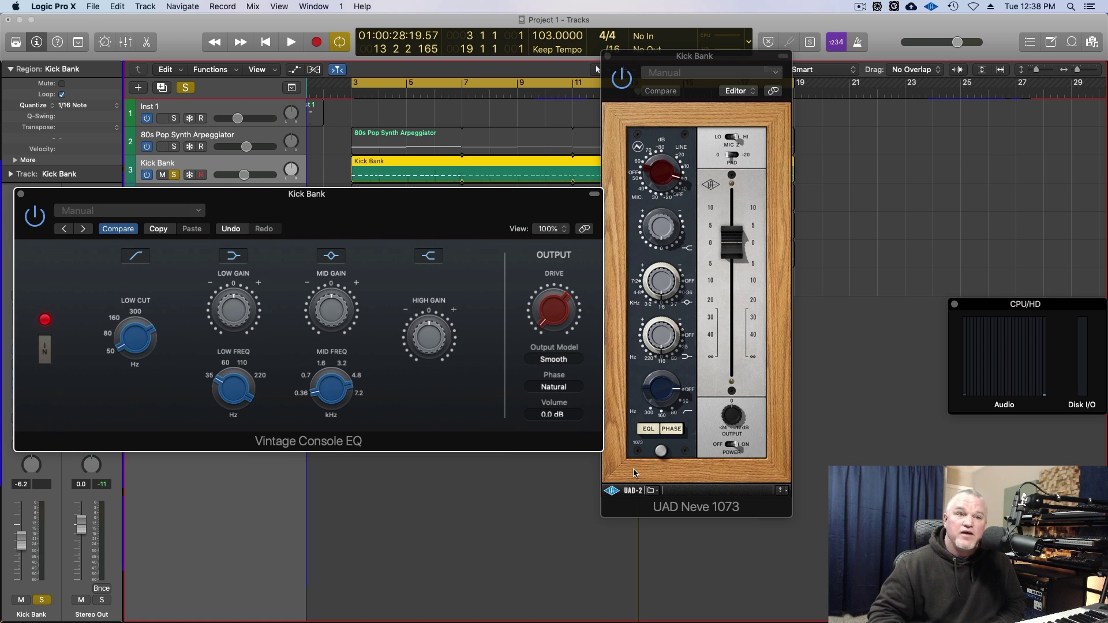
pyautogui.moveTo(701, 59); pyautogui.dragTo(801, 84)
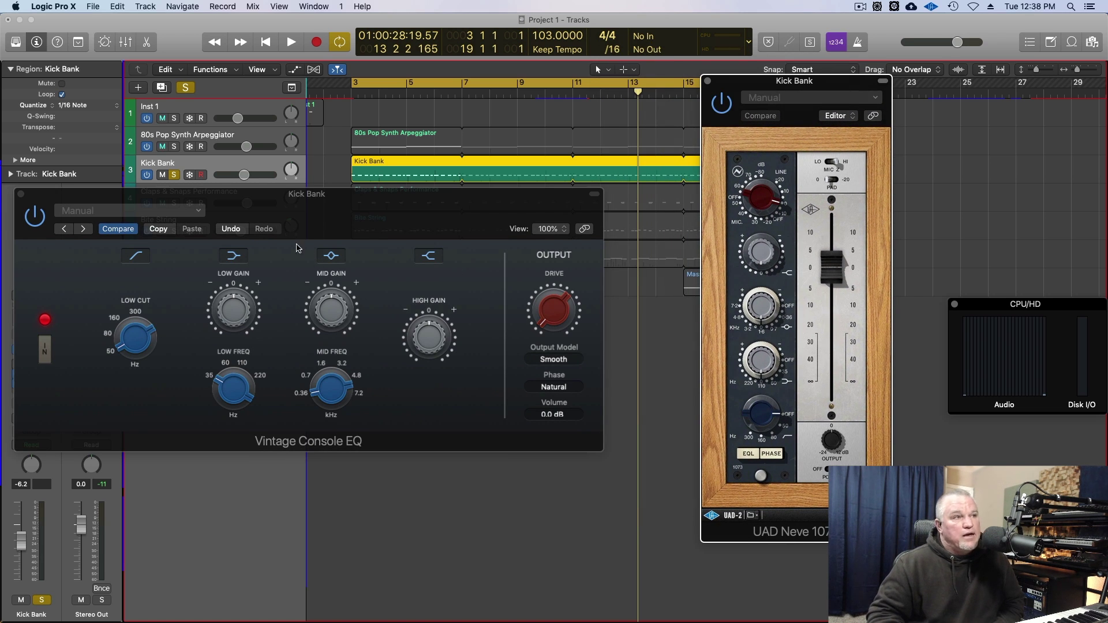
pyautogui.moveTo(251, 199); pyautogui.dragTo(321, 220)
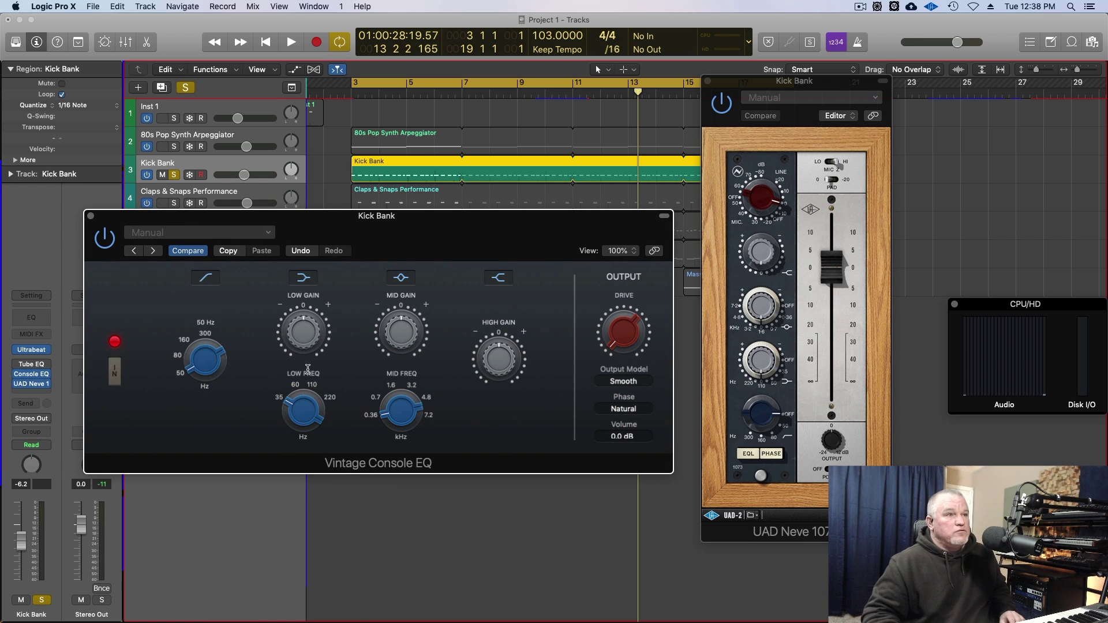
pyautogui.press('space')
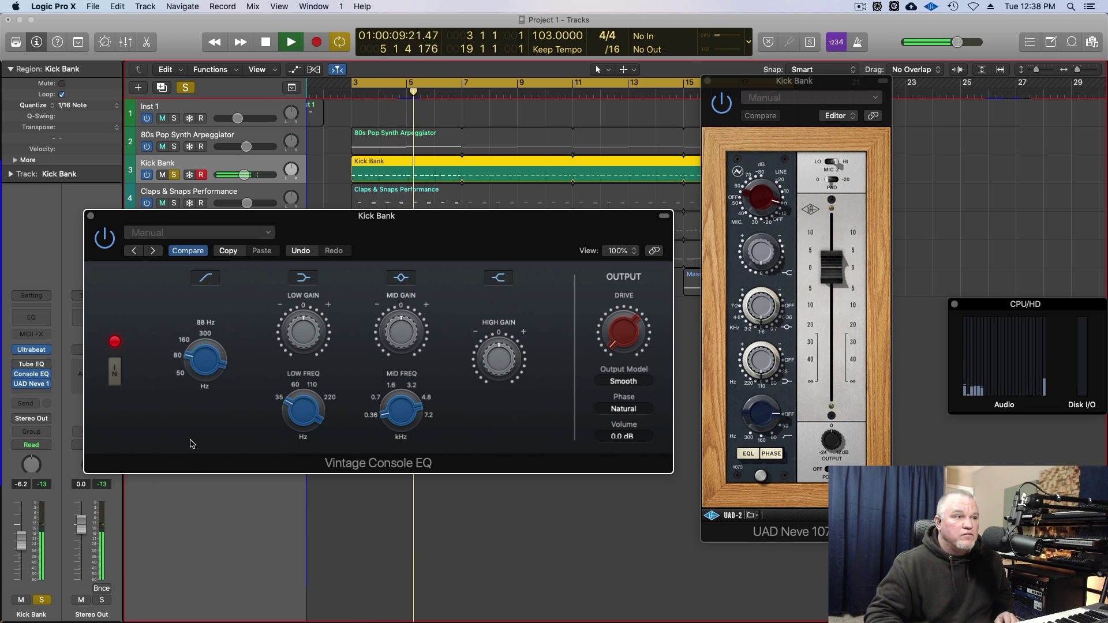
pyautogui.click(173, 362)
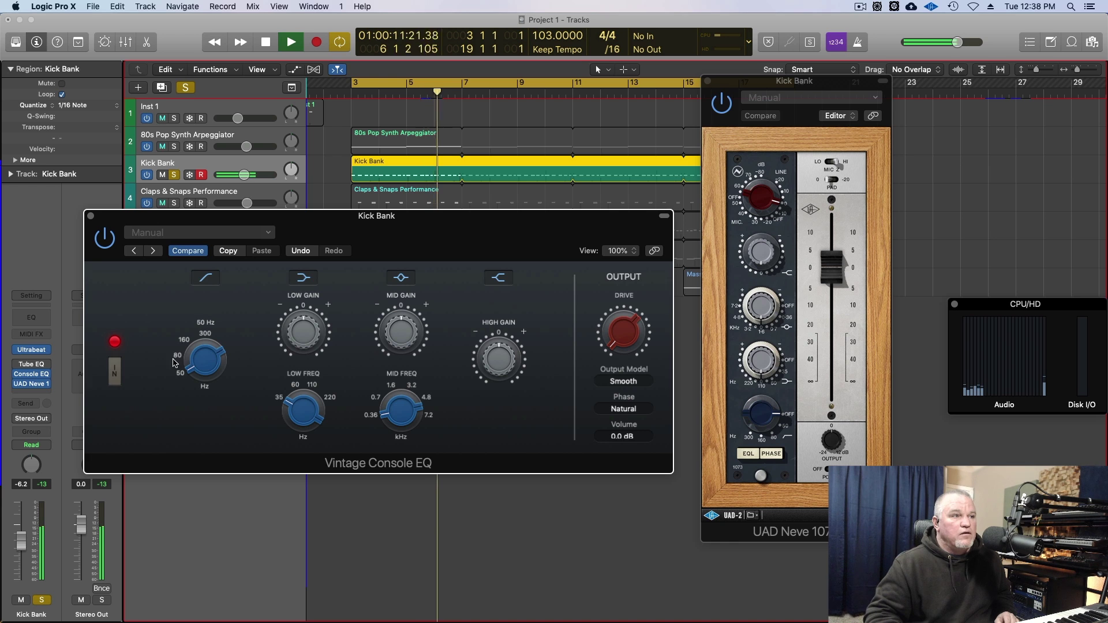
pyautogui.click(205, 334)
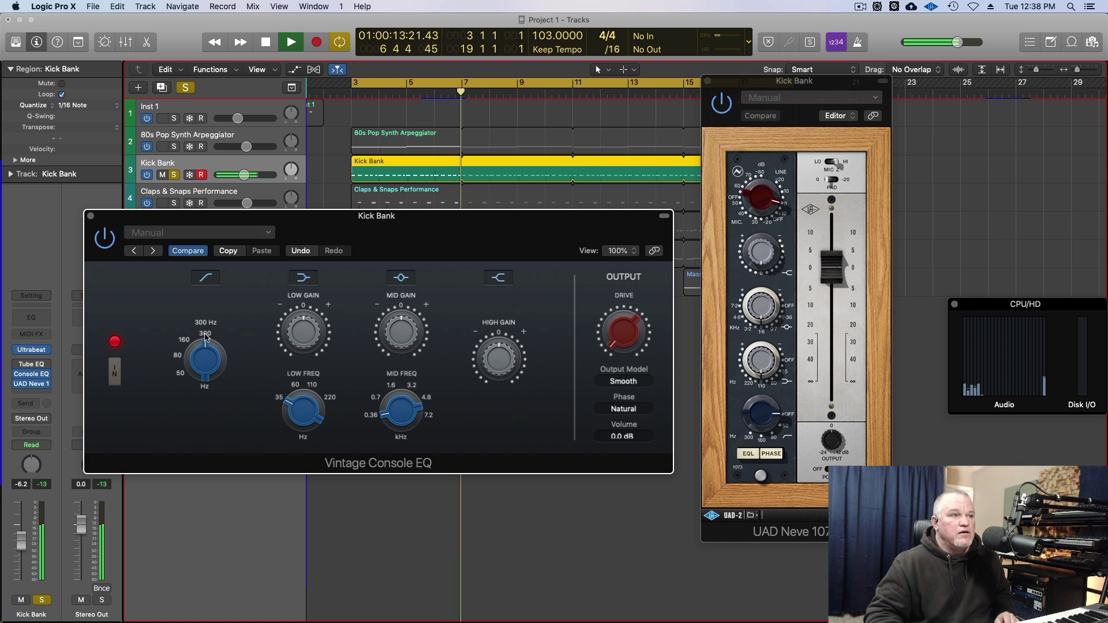
pyautogui.click(178, 355)
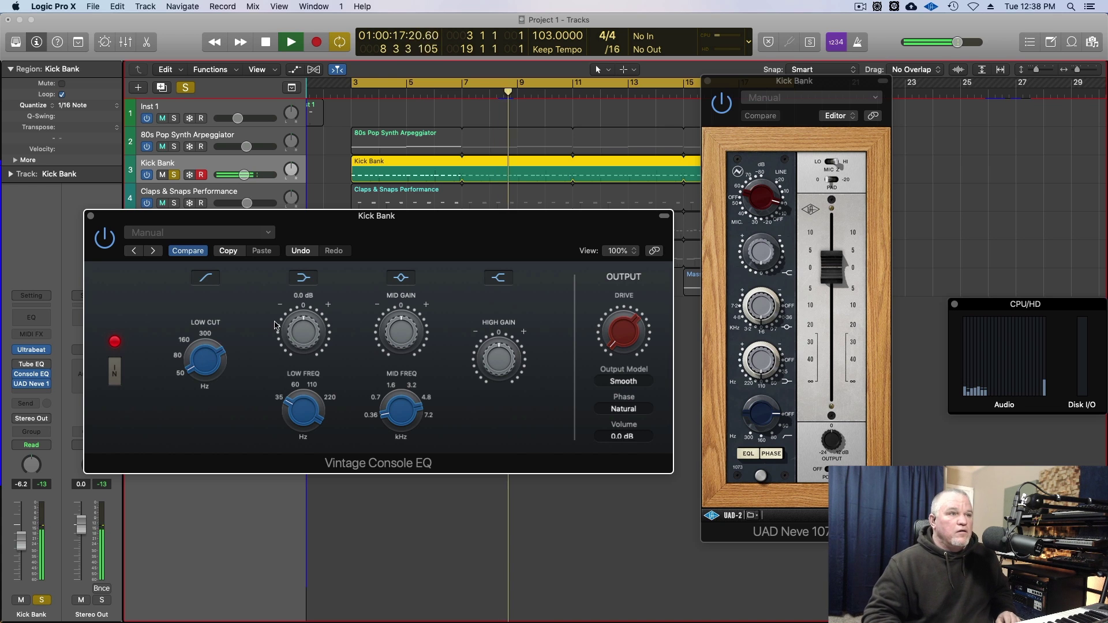
pyautogui.press('space')
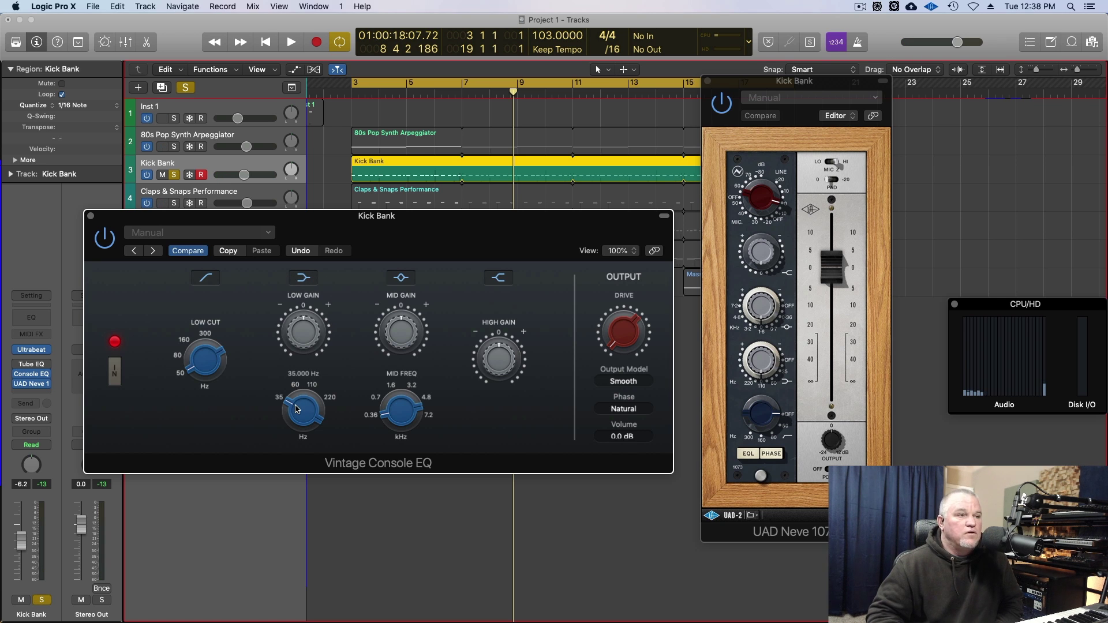
# Raise the low band to about 101 Hz and audition its gain from +16 dB to -12.8 dB
pyautogui.moveTo(308, 356); pyautogui.dragTo(315, 320)
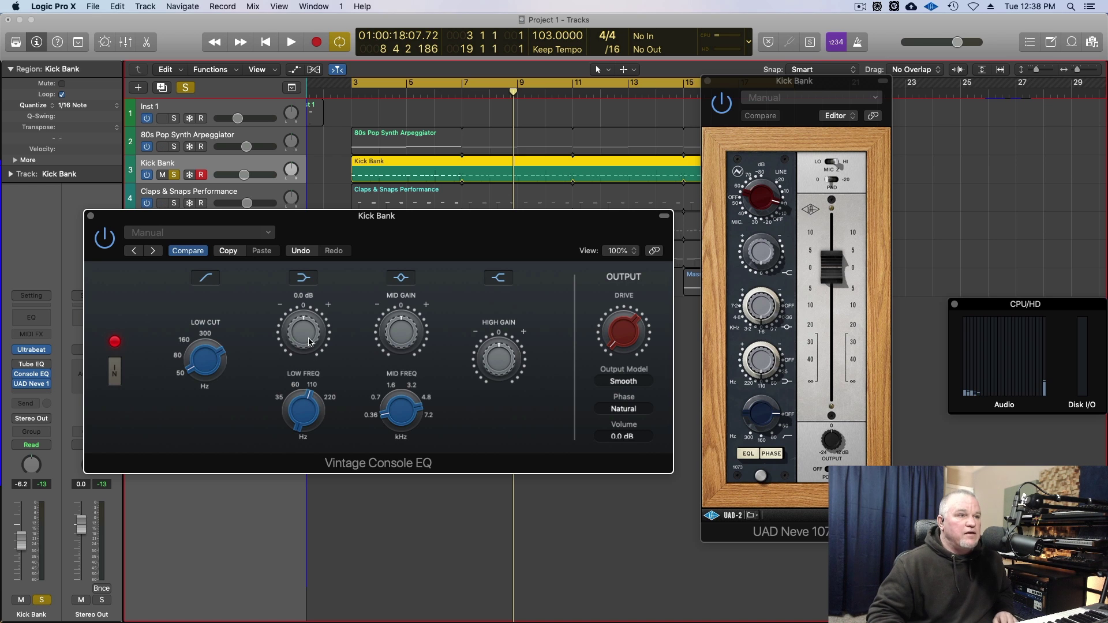
pyautogui.press('space')
pyautogui.moveTo(303, 334); pyautogui.dragTo(309, 274)
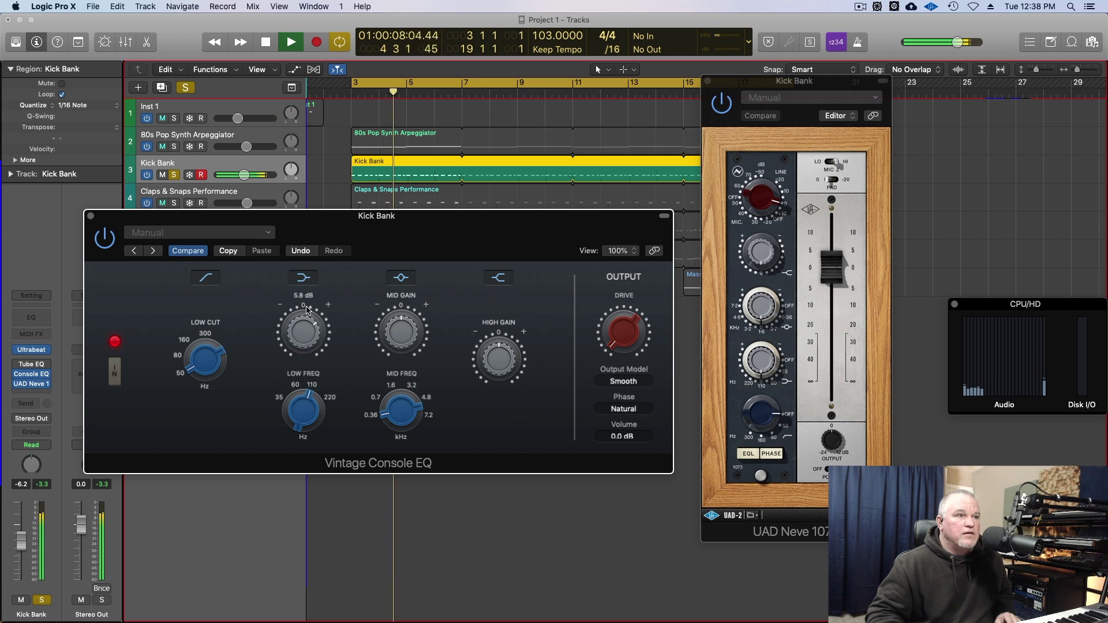
pyautogui.moveTo(309, 274)
pyautogui.mouseDown()
pyautogui.moveTo(299, 387)
pyautogui.moveTo(303, 327)
pyautogui.mouseUp()
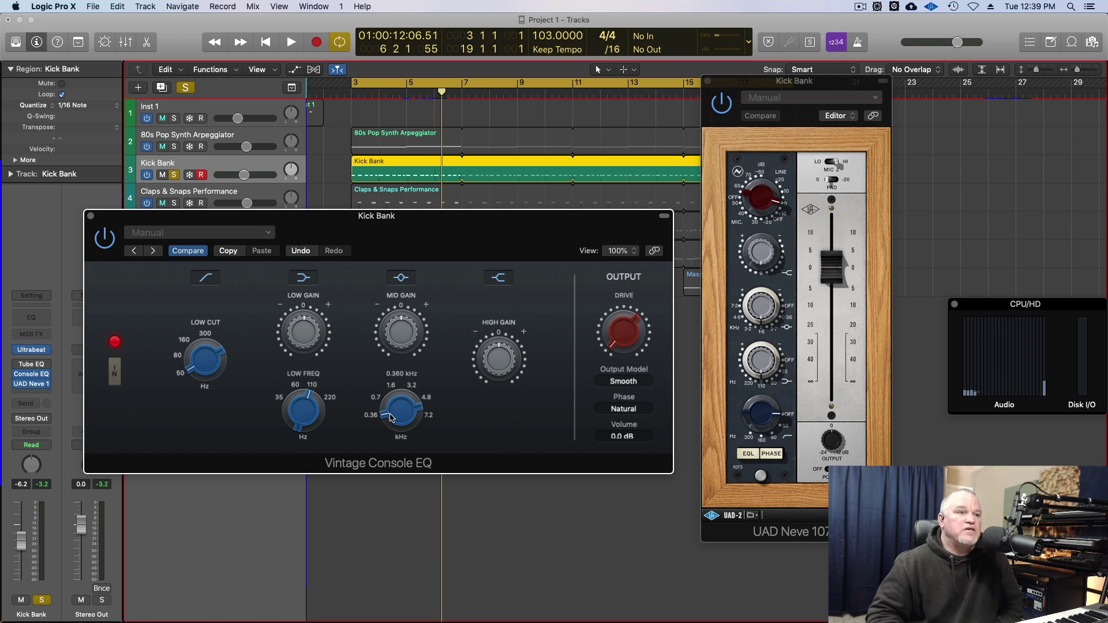
# Boost the mid band 7 dB at about 1.5 kHz, then move it to about 3.25 kHz
pyautogui.moveTo(391, 417); pyautogui.dragTo(406, 369)
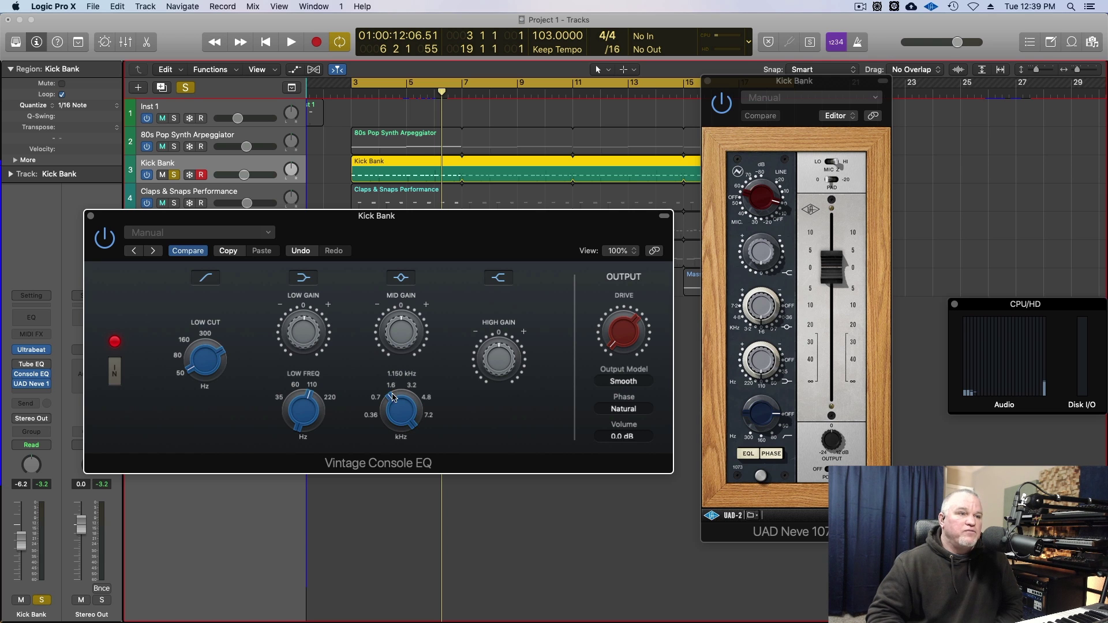
pyautogui.moveTo(417, 336); pyautogui.dragTo(406, 295)
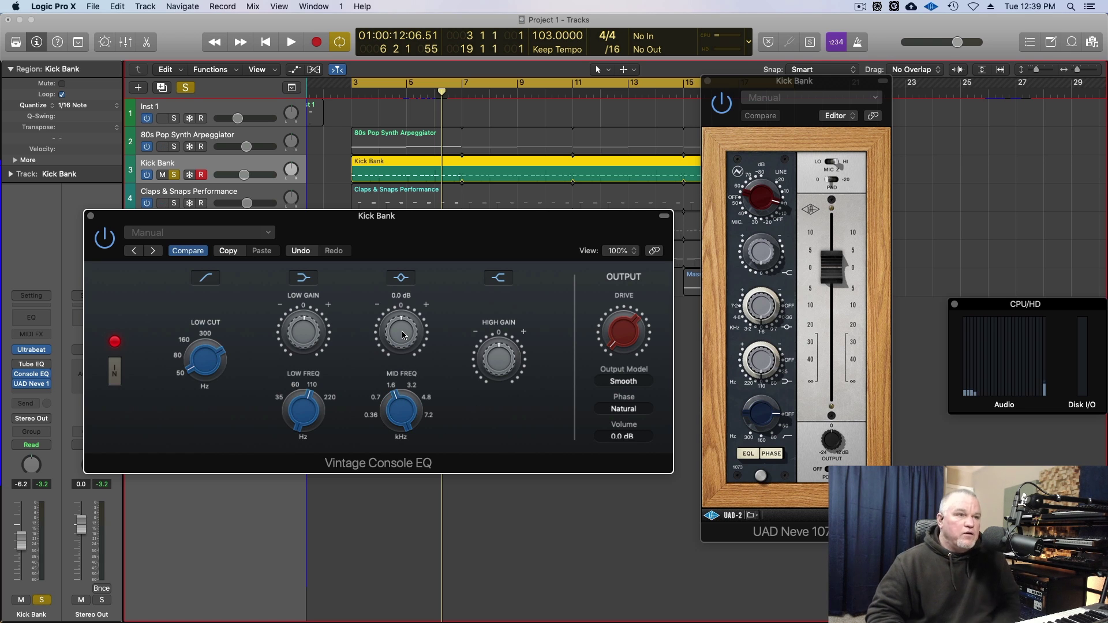
pyautogui.press('space')
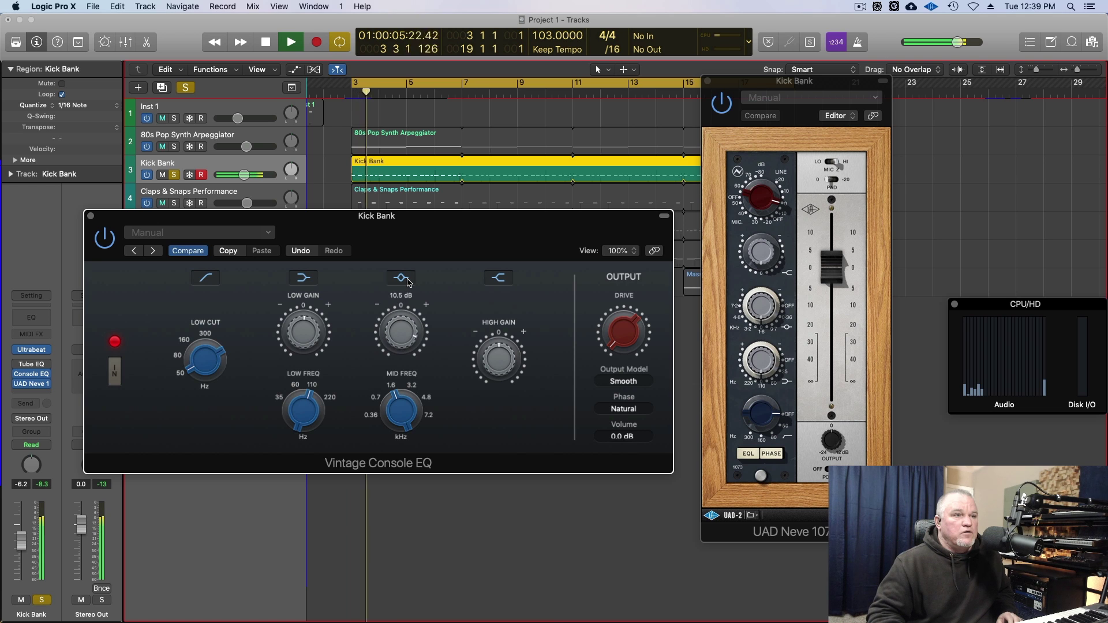
pyautogui.moveTo(401, 409)
pyautogui.mouseDown()
pyautogui.moveTo(407, 355)
pyautogui.moveTo(394, 470)
pyautogui.mouseUp()
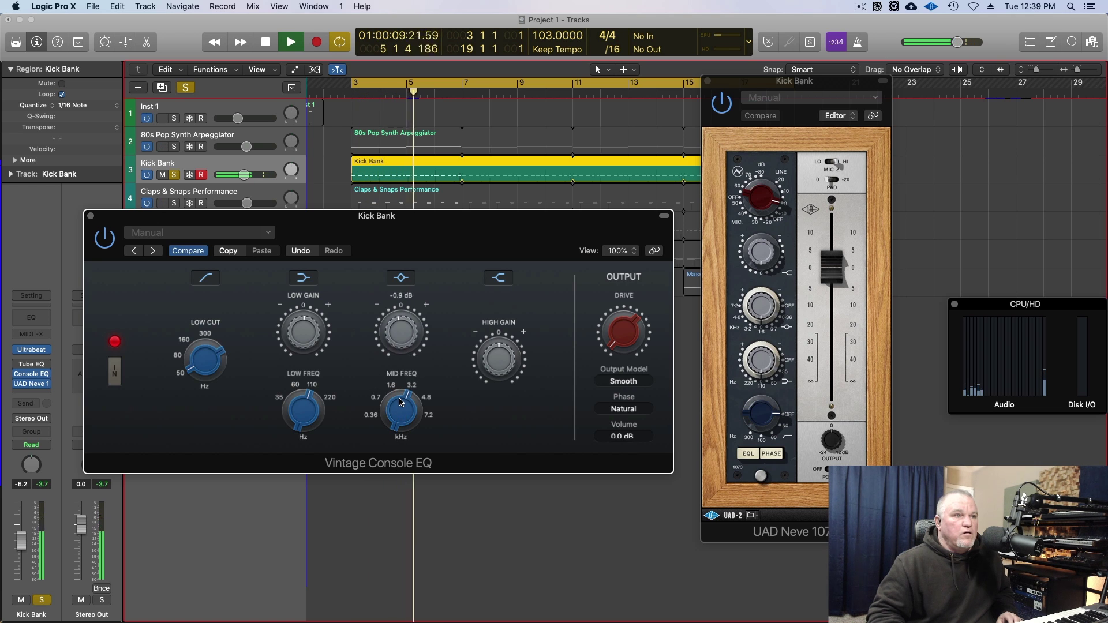
pyautogui.press('space')
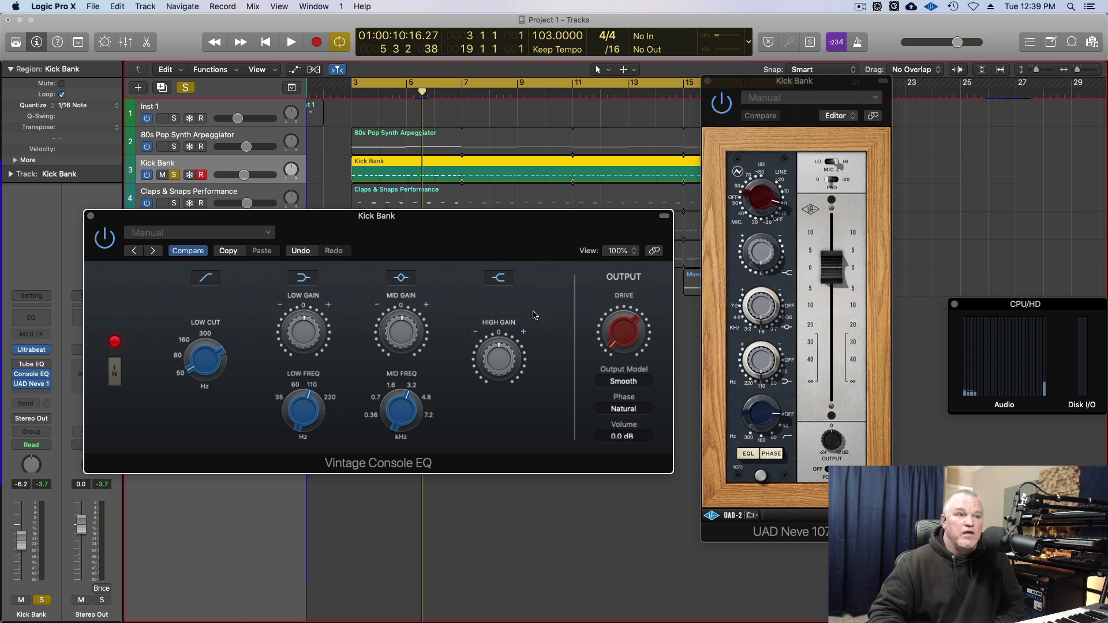
# Audition high band gain from 1.5 to 10.7 dB, settle near 0 dB, and close the Console EQ
pyautogui.moveTo(506, 323); pyautogui.dragTo(508, 357)
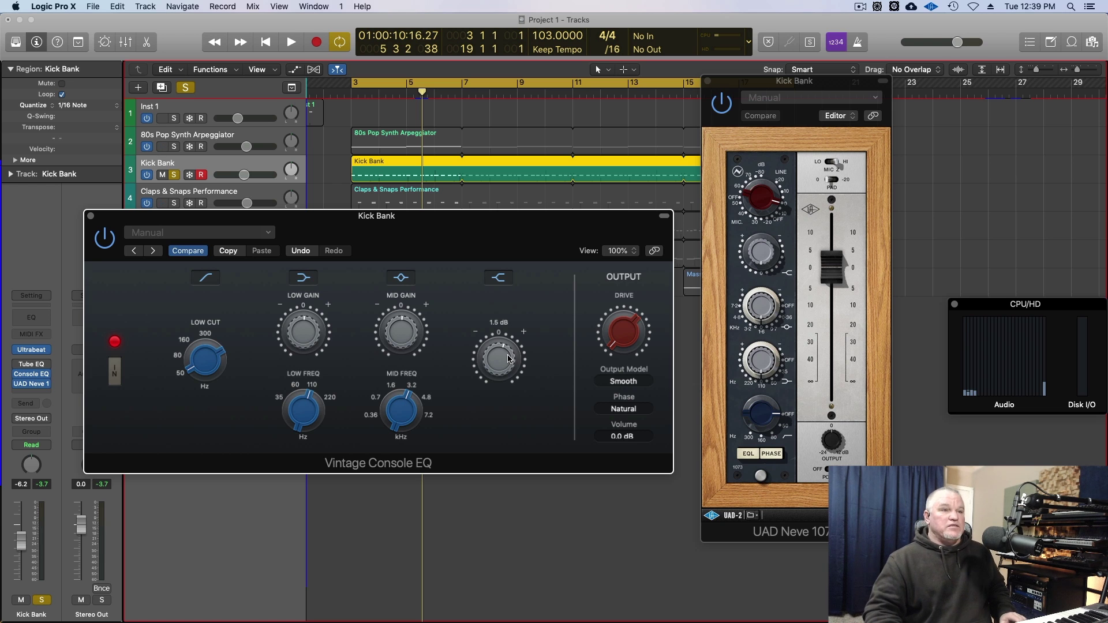
pyautogui.press('space')
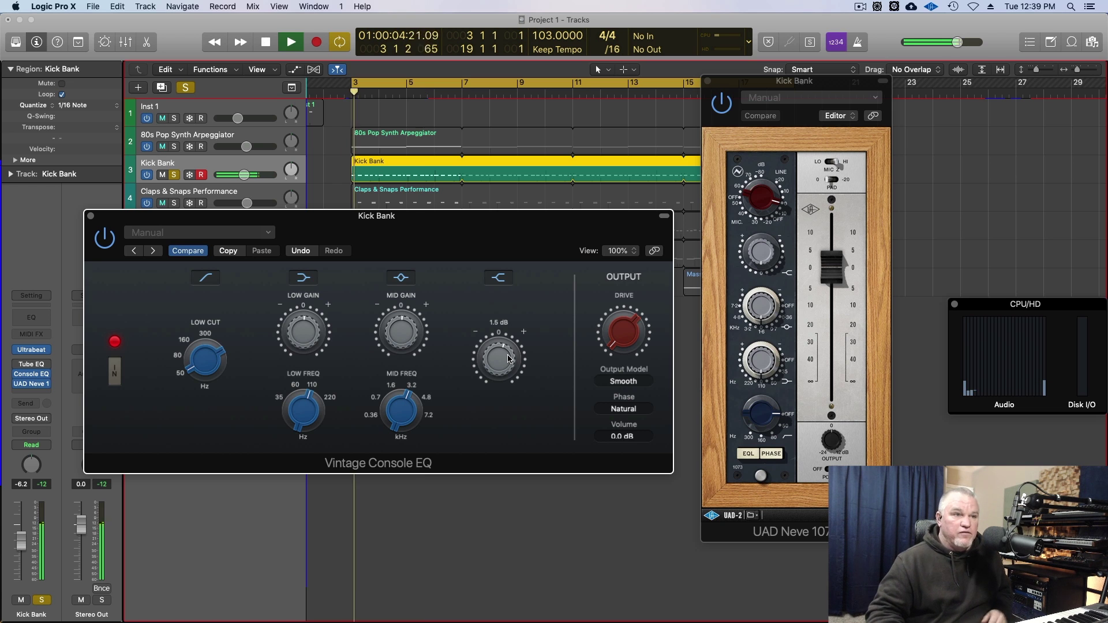
pyautogui.moveTo(508, 356)
pyautogui.mouseDown()
pyautogui.moveTo(515, 317)
pyautogui.moveTo(508, 391)
pyautogui.mouseUp()
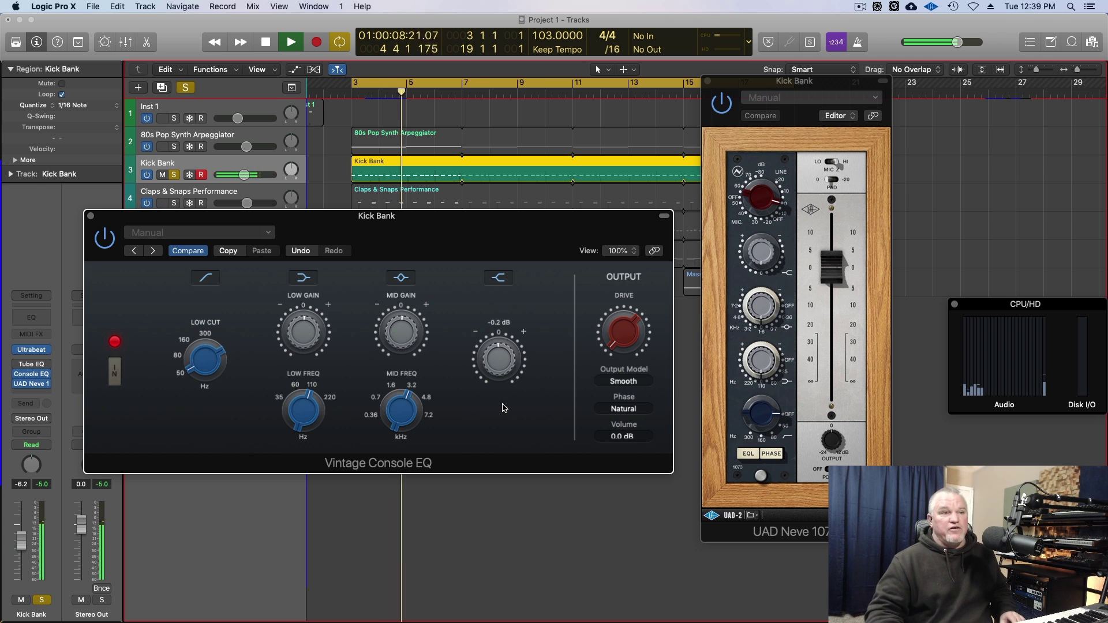
pyautogui.press('space')
pyautogui.moveTo(507, 391); pyautogui.dragTo(522, 393)
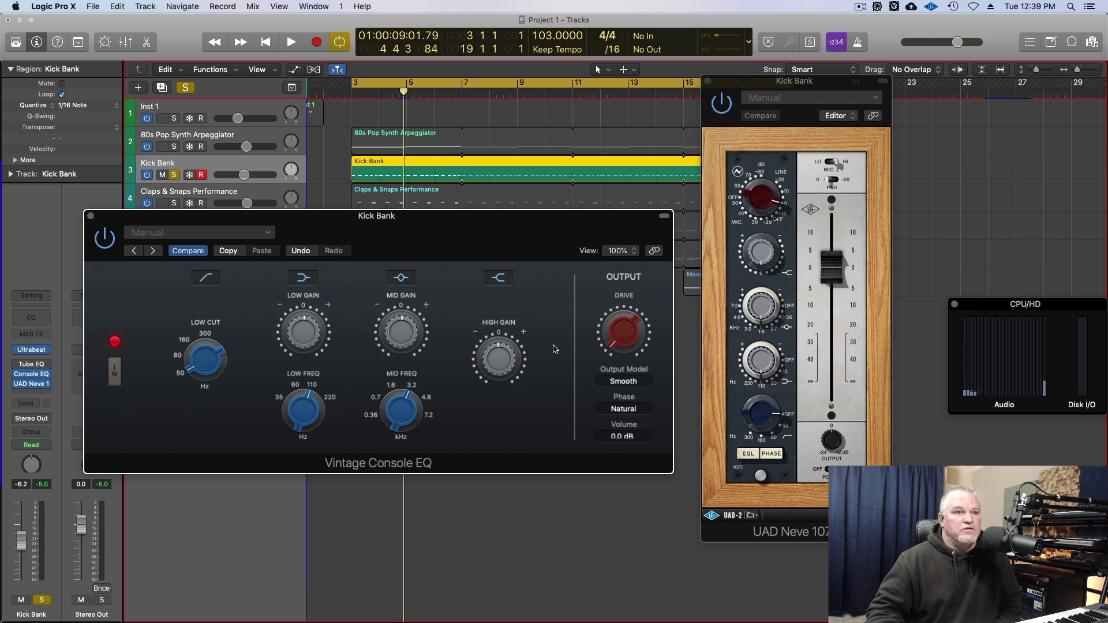
pyautogui.press('super+w')
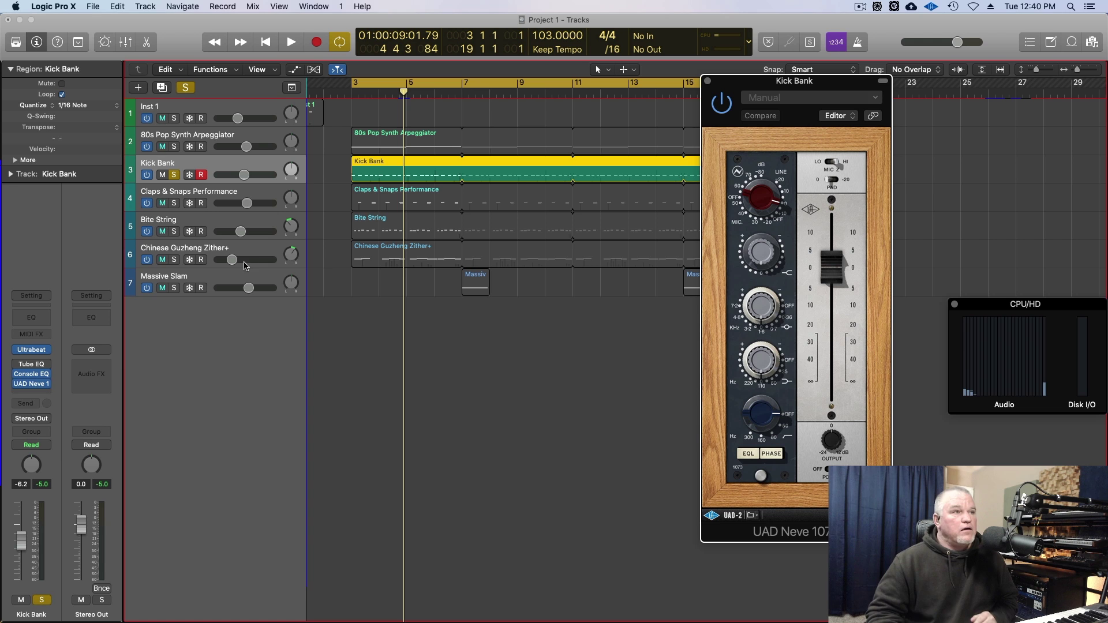
# Reopen Kick Bank's Vintage Console EQ and move its window down to reveal track 5
pyautogui.click(41, 376)
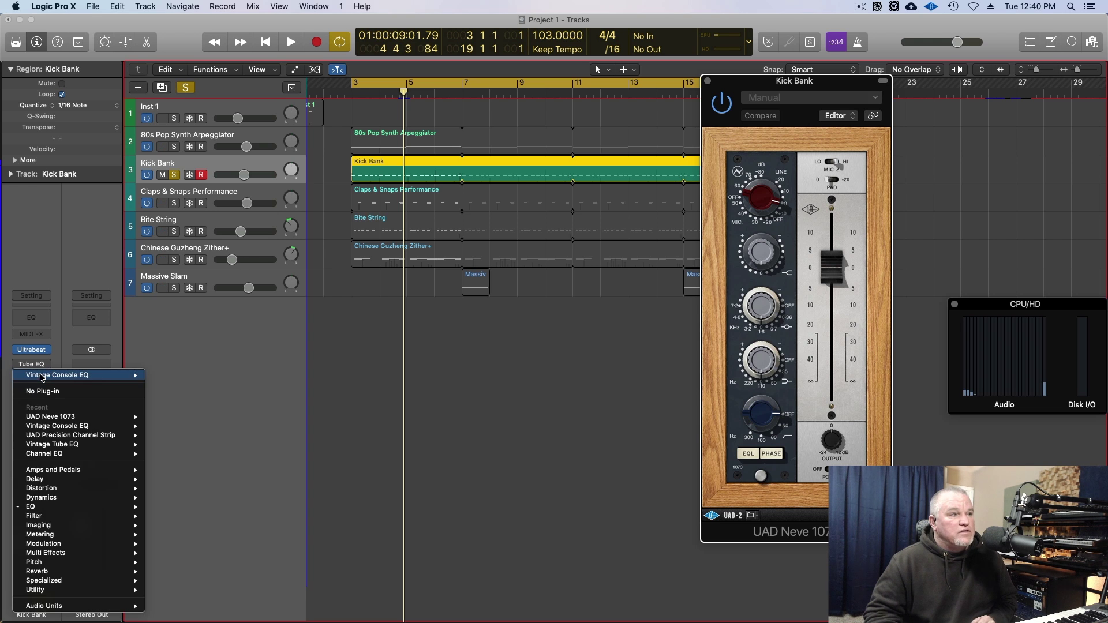
pyautogui.press('Escape')
pyautogui.click(32, 376)
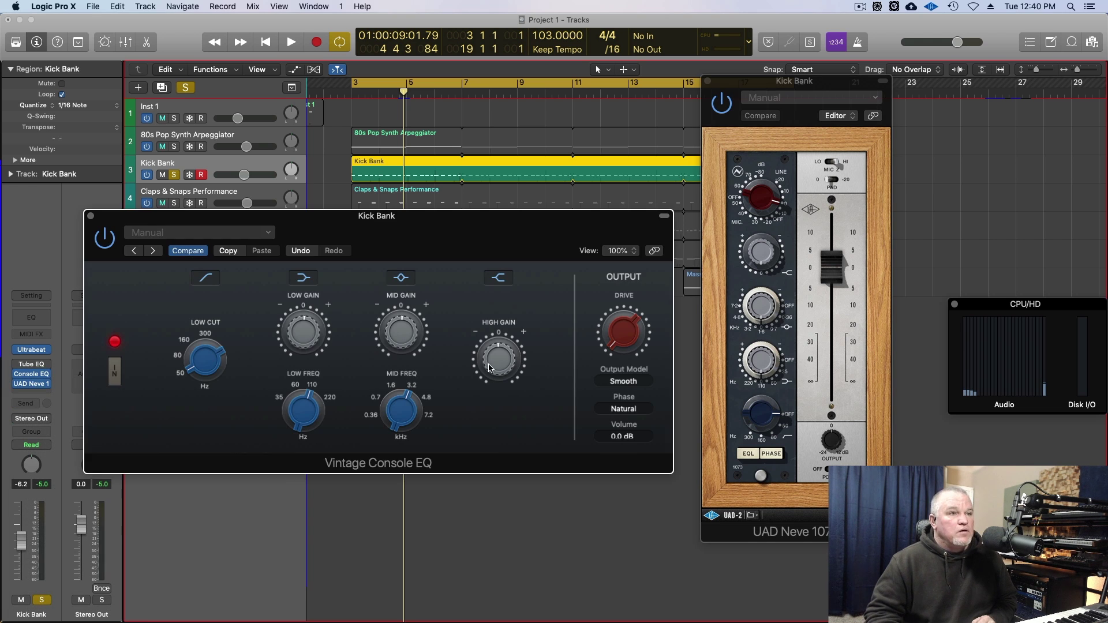
pyautogui.moveTo(494, 219); pyautogui.dragTo(501, 249)
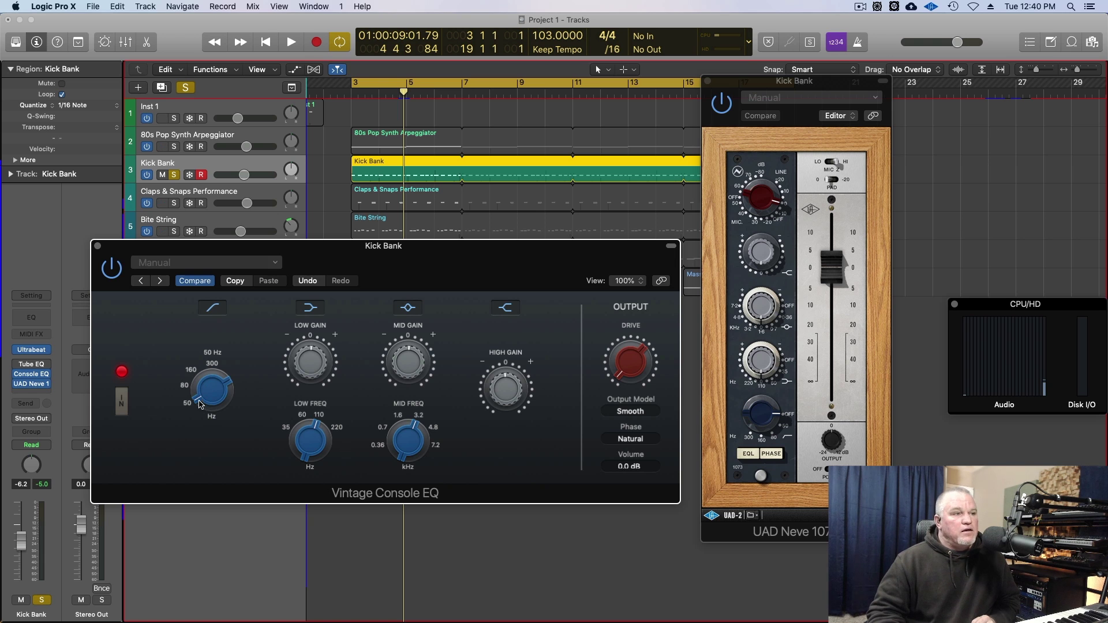
# Set Console EQ low cut to about 53 Hz, Neve 1073 low cut to 50 Hz, Console mid to about 2.3 kHz
pyautogui.moveTo(201, 388); pyautogui.dragTo(188, 400)
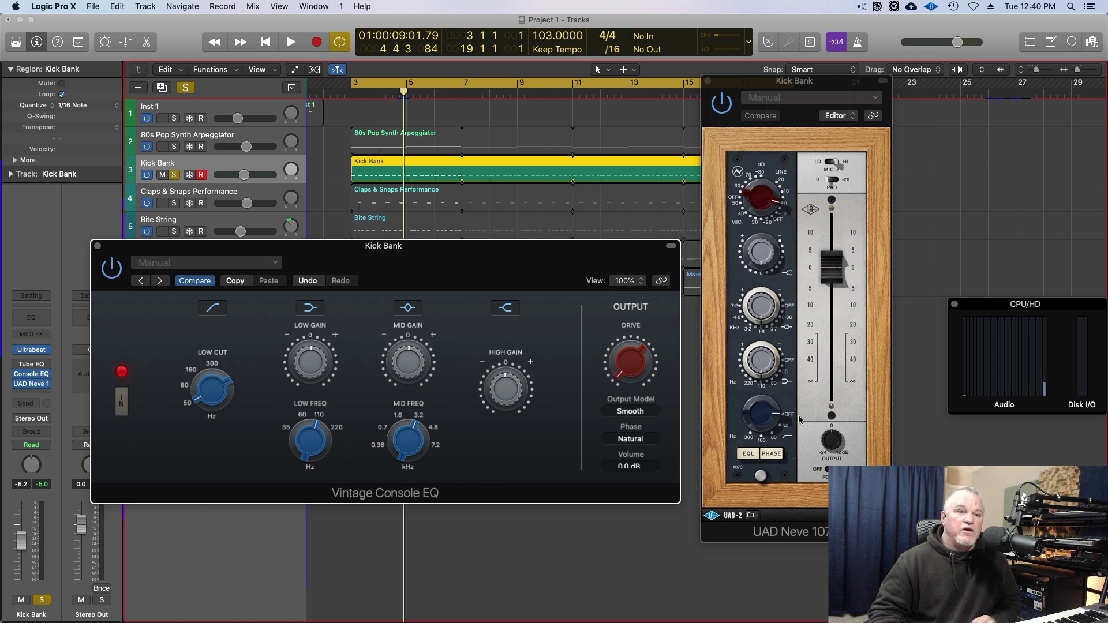
pyautogui.click(768, 423)
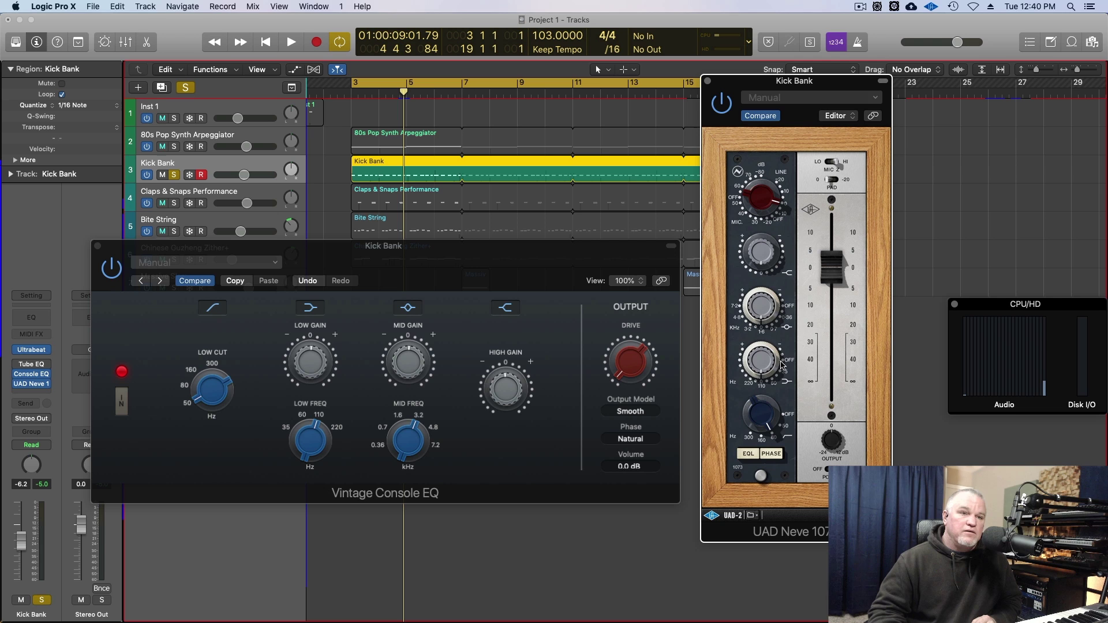
pyautogui.moveTo(776, 400); pyautogui.dragTo(776, 407)
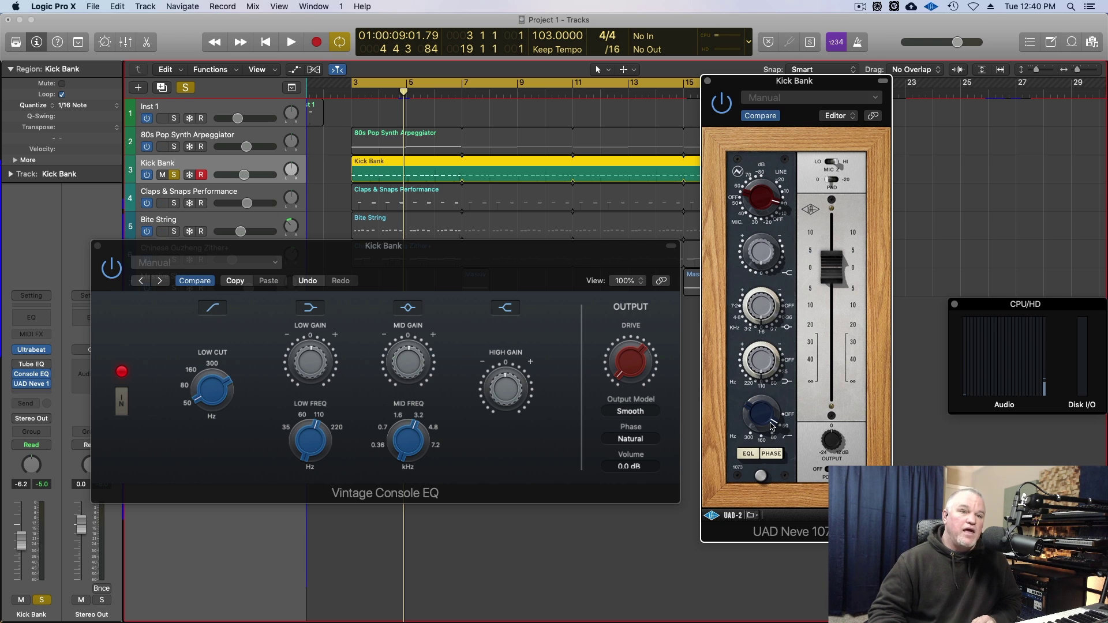
pyautogui.moveTo(773, 425); pyautogui.dragTo(765, 442)
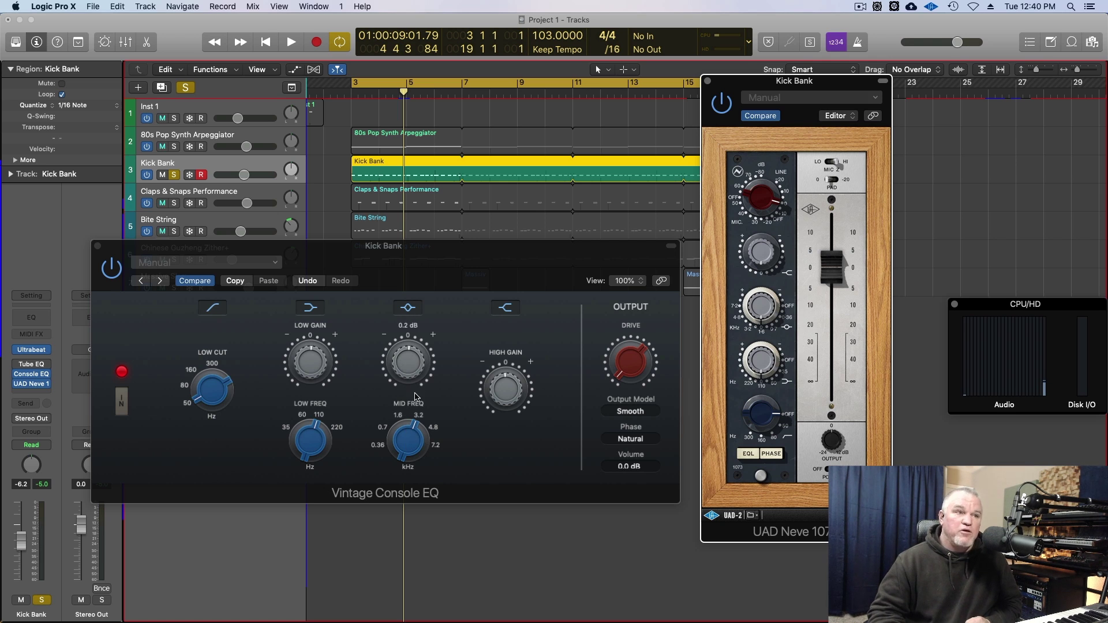
pyautogui.moveTo(409, 441); pyautogui.dragTo(402, 451)
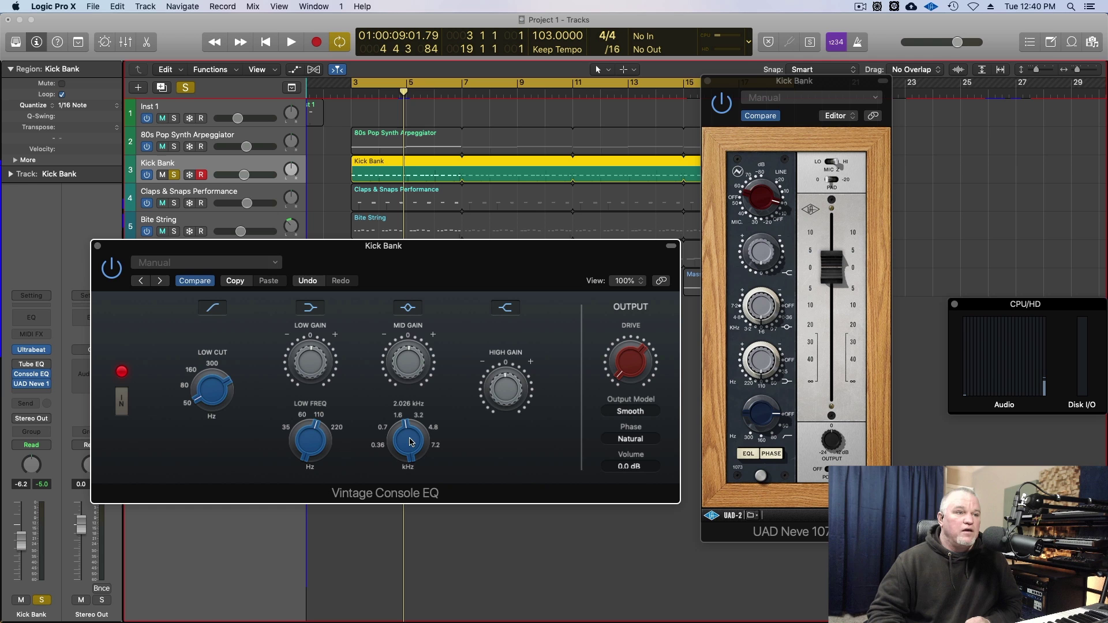
# Set the Console EQ mid frequency near 2 kHz and cut the mid gain to -0.6 dB
pyautogui.doubleClick(407, 404)
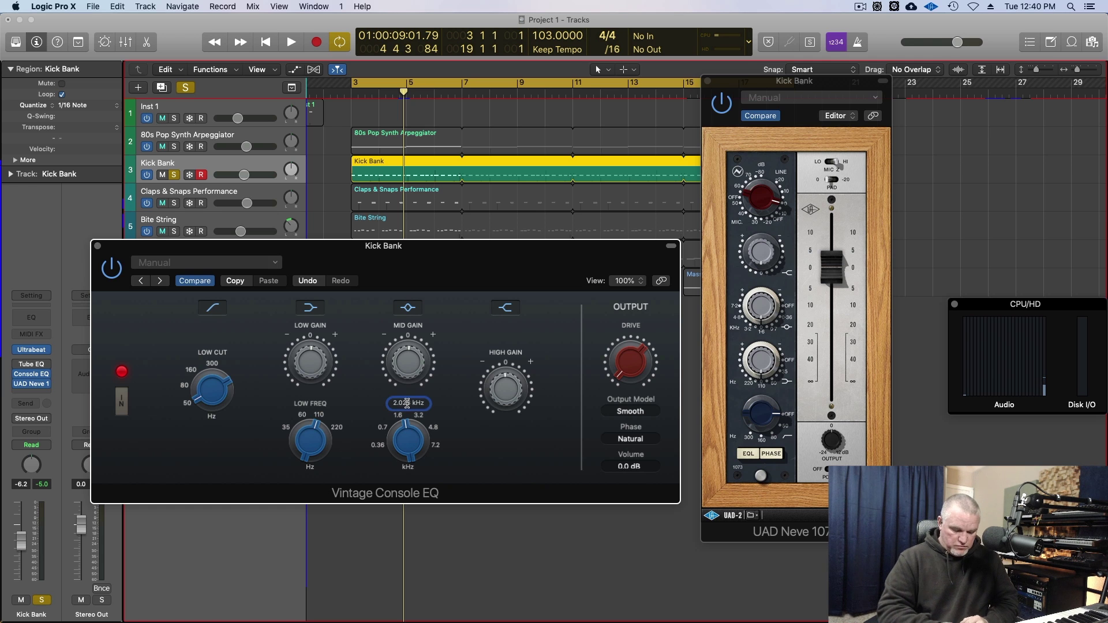
pyautogui.write('200')
pyautogui.press('Return')
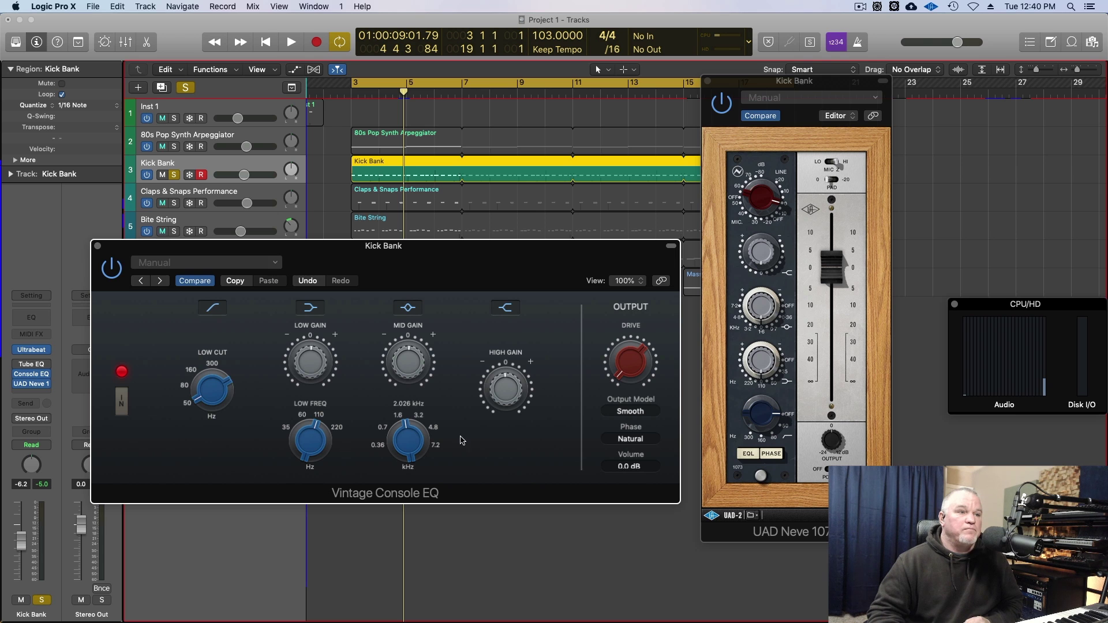
pyautogui.moveTo(411, 350); pyautogui.dragTo(410, 377)
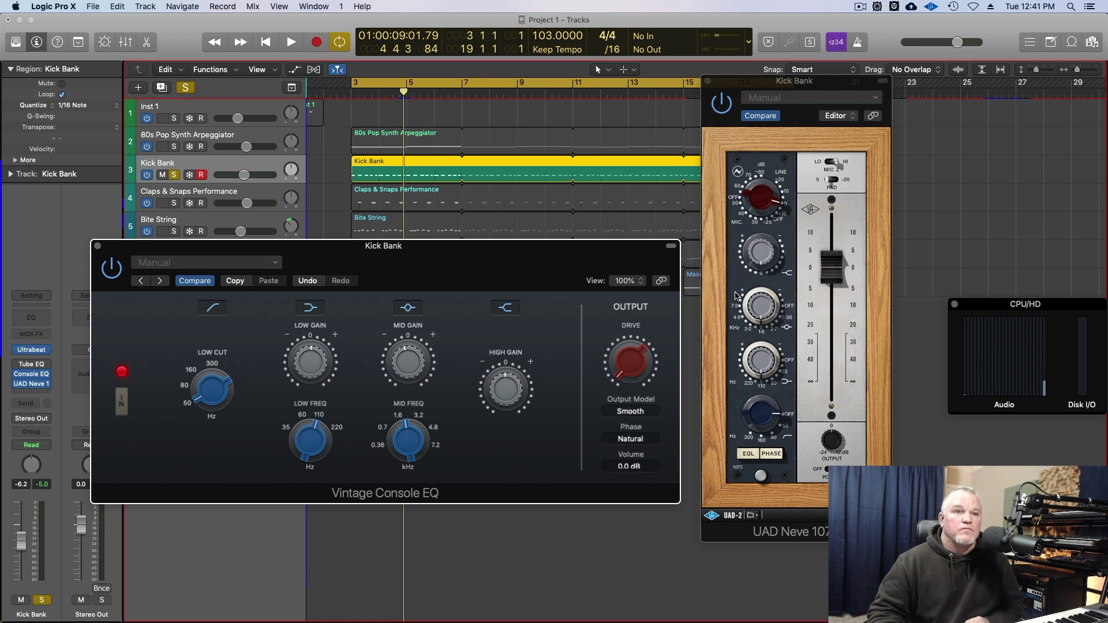
# Audition the kick against the Neve 1073, then stop playback and close the Neve window
pyautogui.click(749, 331)
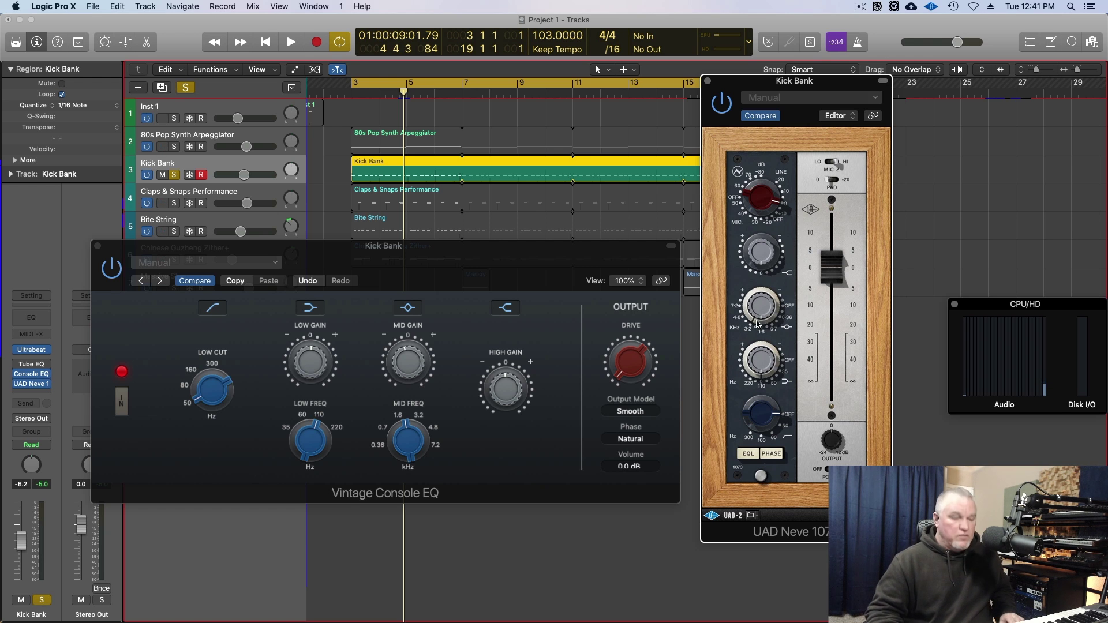
pyautogui.press('space')
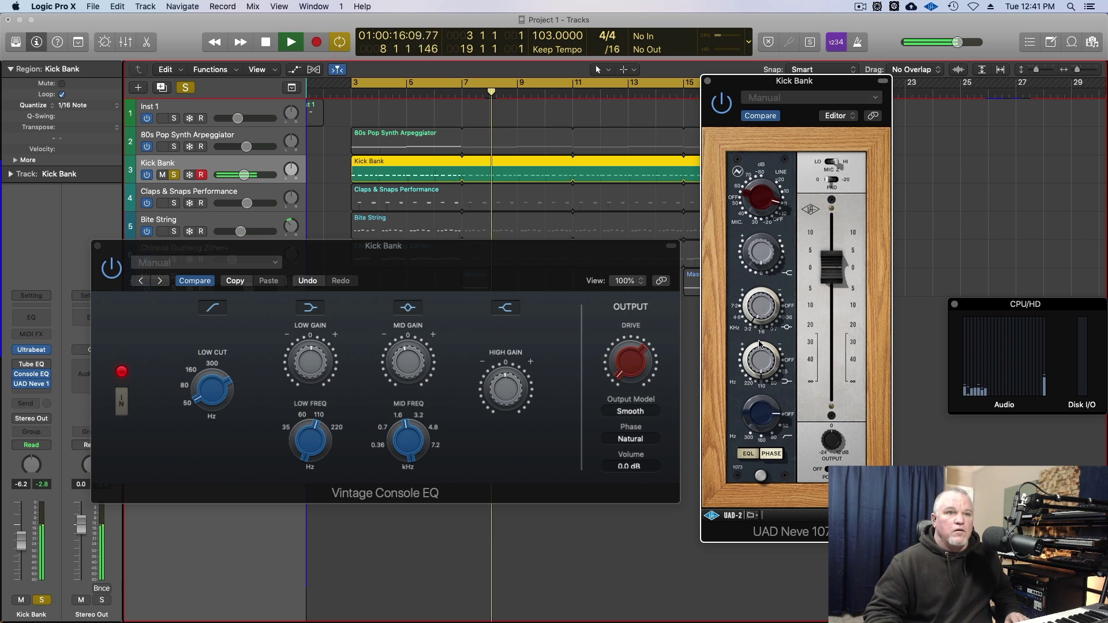
pyautogui.press('space')
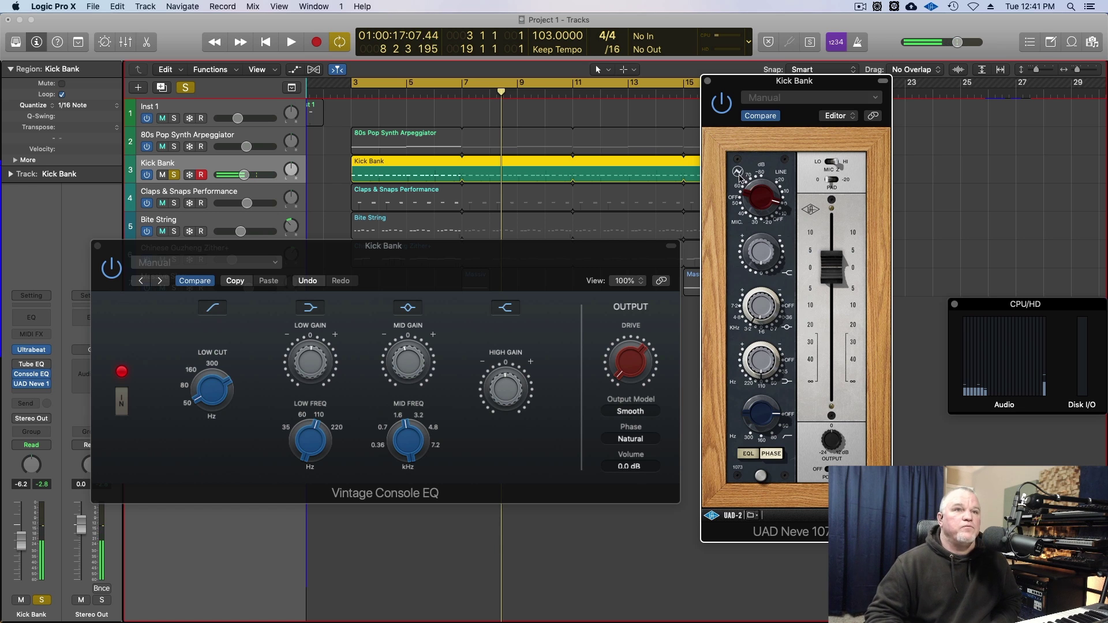
pyautogui.click(706, 82)
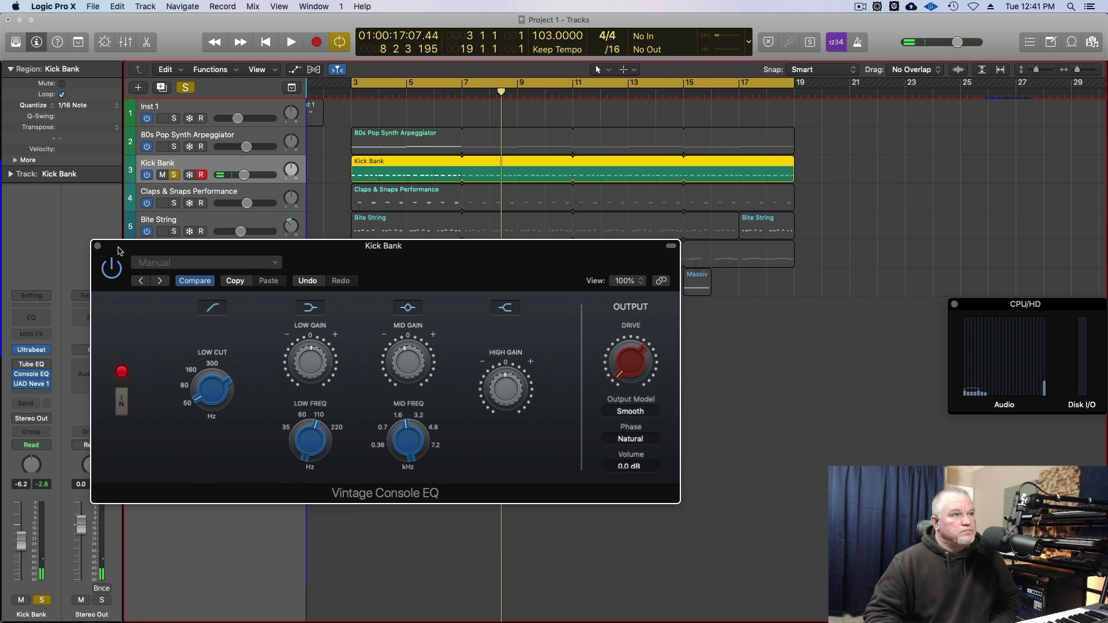
# Close Kick Bank's Vintage Console EQ window
pyautogui.click(97, 249)
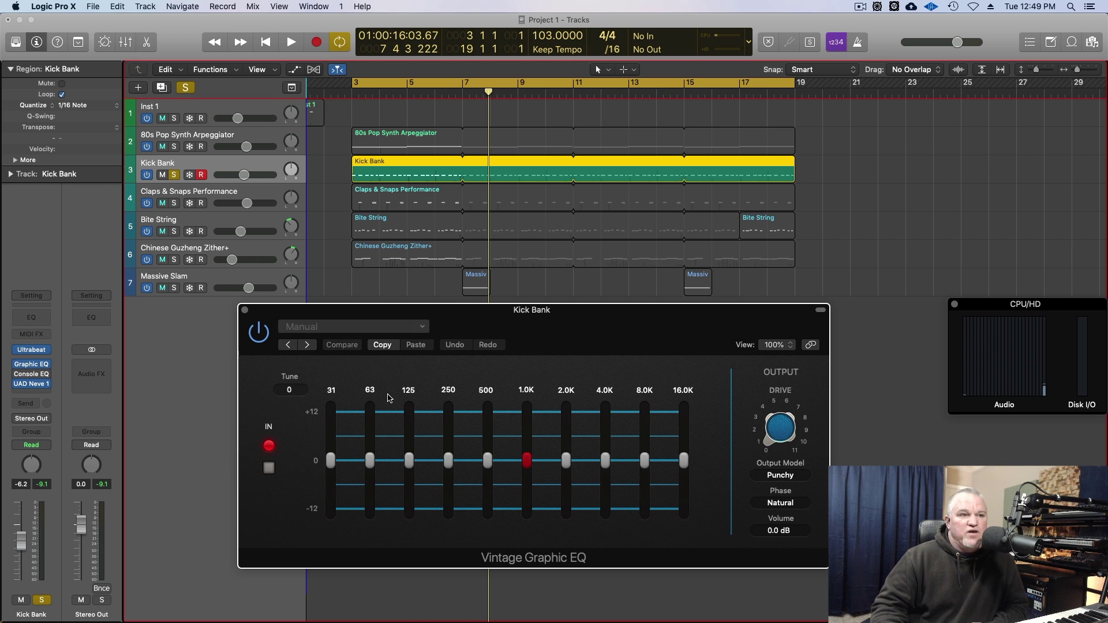
# With the kick playing, boost Graphic EQ bands: 63 Hz +4 dB, 125 Hz, 4K +7 dB, 8K 9.6 dB
pyautogui.moveTo(530, 460)
pyautogui.mouseDown()
pyautogui.moveTo(535, 452)
pyautogui.moveTo(528, 494)
pyautogui.moveTo(541, 463)
pyautogui.mouseUp()
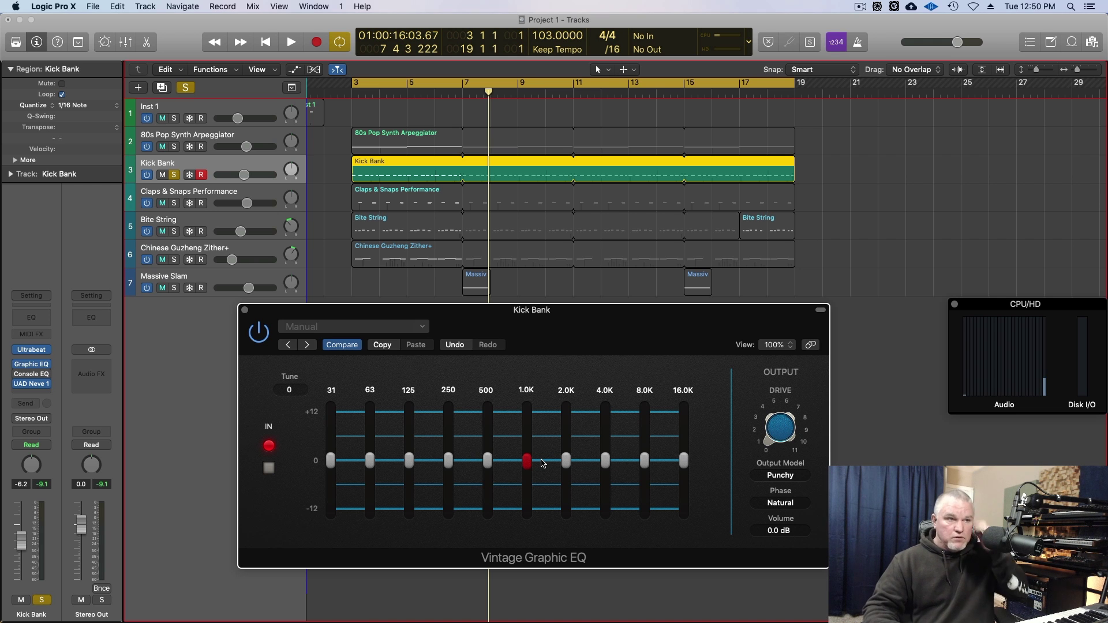
pyautogui.press('space')
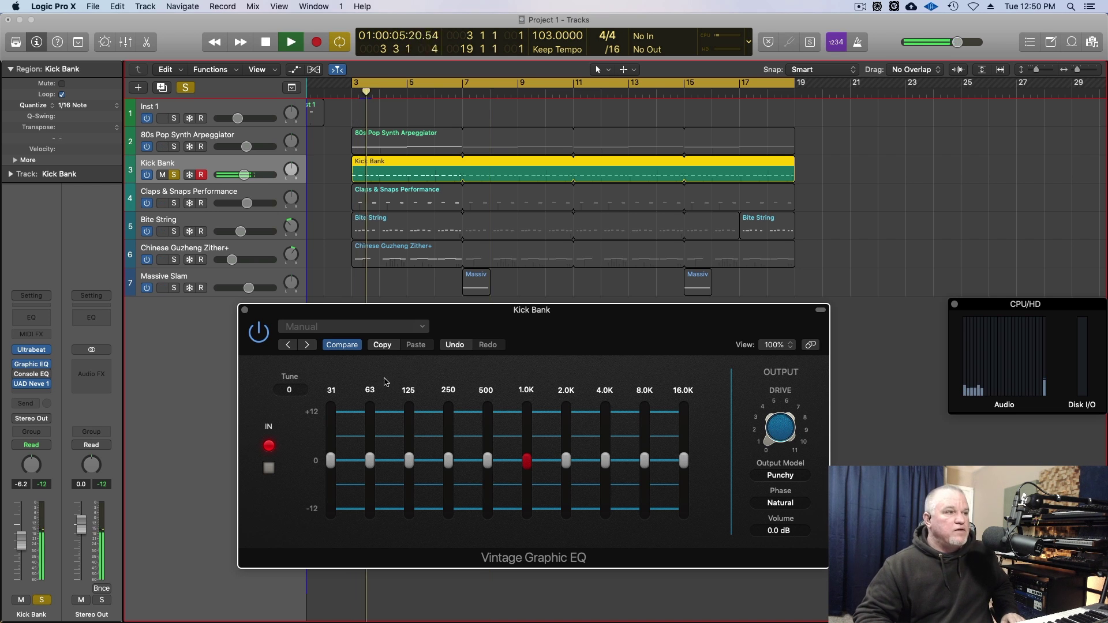
pyautogui.moveTo(526, 460)
pyautogui.mouseDown()
pyautogui.moveTo(528, 411)
pyautogui.moveTo(527, 489)
pyautogui.moveTo(527, 471)
pyautogui.mouseUp()
pyautogui.moveTo(371, 460)
pyautogui.mouseDown()
pyautogui.moveTo(382, 433)
pyautogui.moveTo(409, 436)
pyautogui.mouseUp()
pyautogui.moveTo(331, 461)
pyautogui.mouseDown()
pyautogui.moveTo(330, 424)
pyautogui.moveTo(394, 443)
pyautogui.mouseUp()
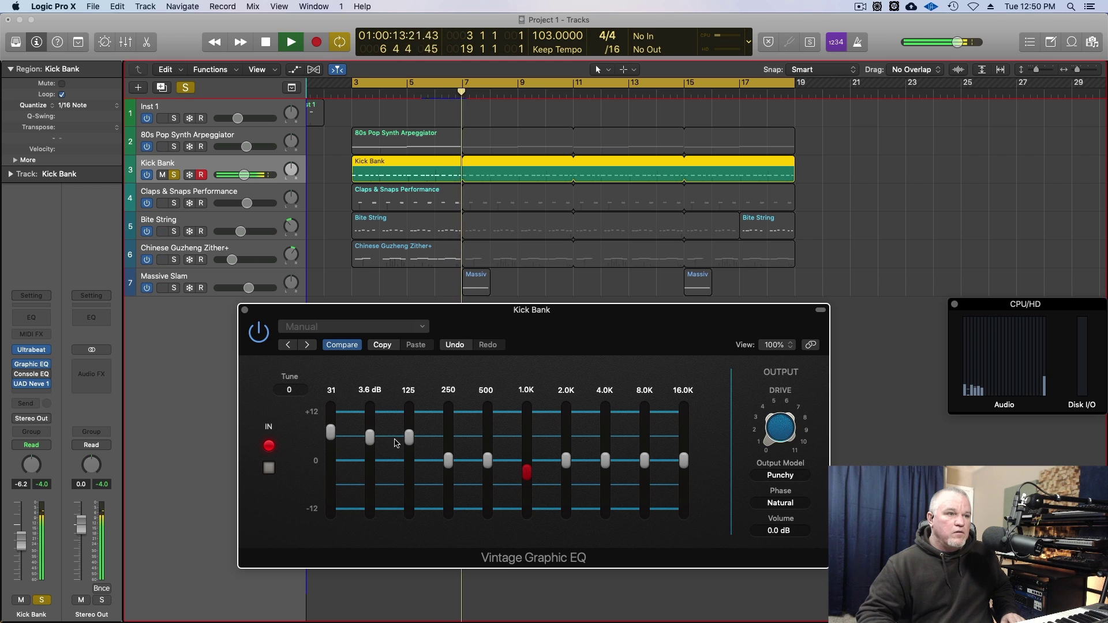
pyautogui.moveTo(644, 461); pyautogui.dragTo(645, 423)
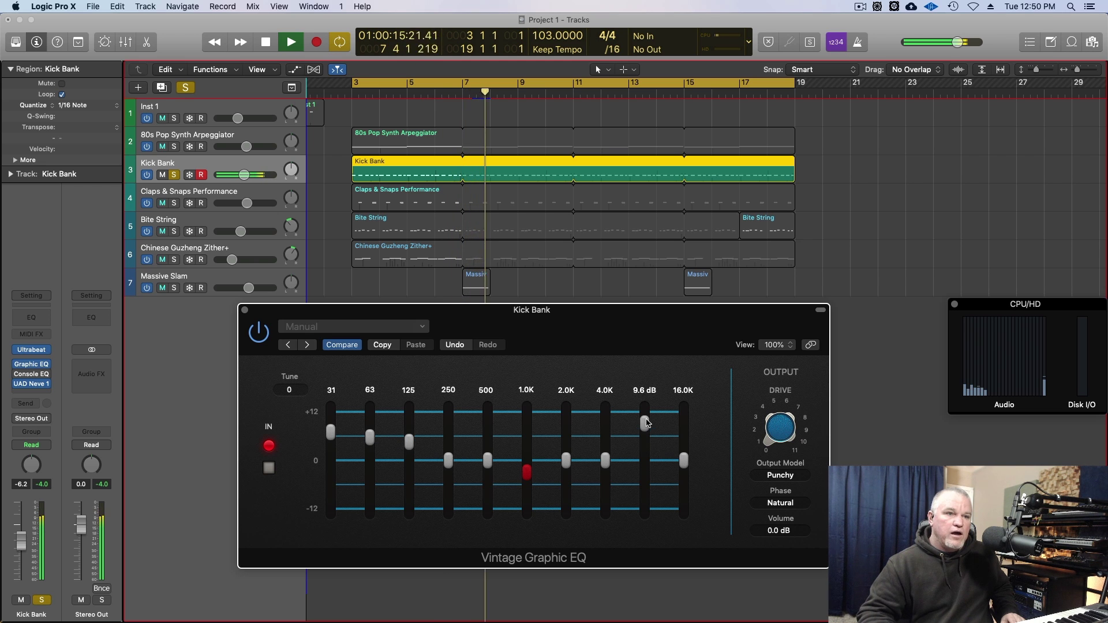
pyautogui.moveTo(605, 461)
pyautogui.mouseDown()
pyautogui.moveTo(605, 432)
pyautogui.moveTo(644, 436)
pyautogui.moveTo(604, 442)
pyautogui.mouseUp()
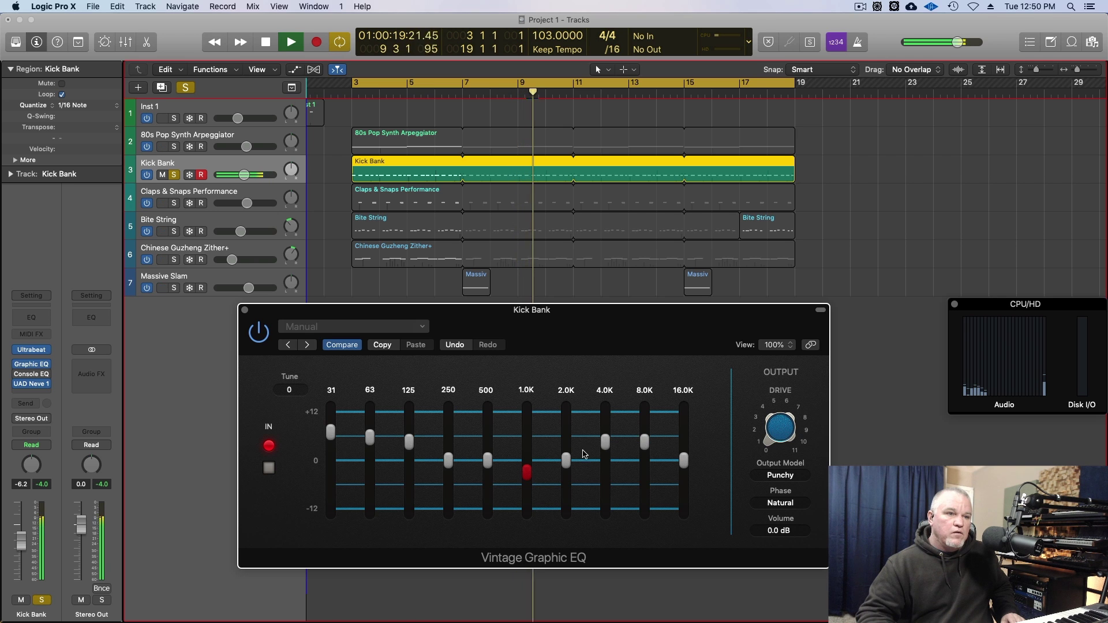
# Trim 125 Hz to 2.1 dB, cut 31 Hz to -12 dB, ease 63 Hz down, and close the EQ
pyautogui.moveTo(408, 441); pyautogui.dragTo(403, 457)
pyautogui.moveTo(330, 431); pyautogui.dragTo(329, 510)
pyautogui.moveTo(371, 446); pyautogui.dragTo(371, 451)
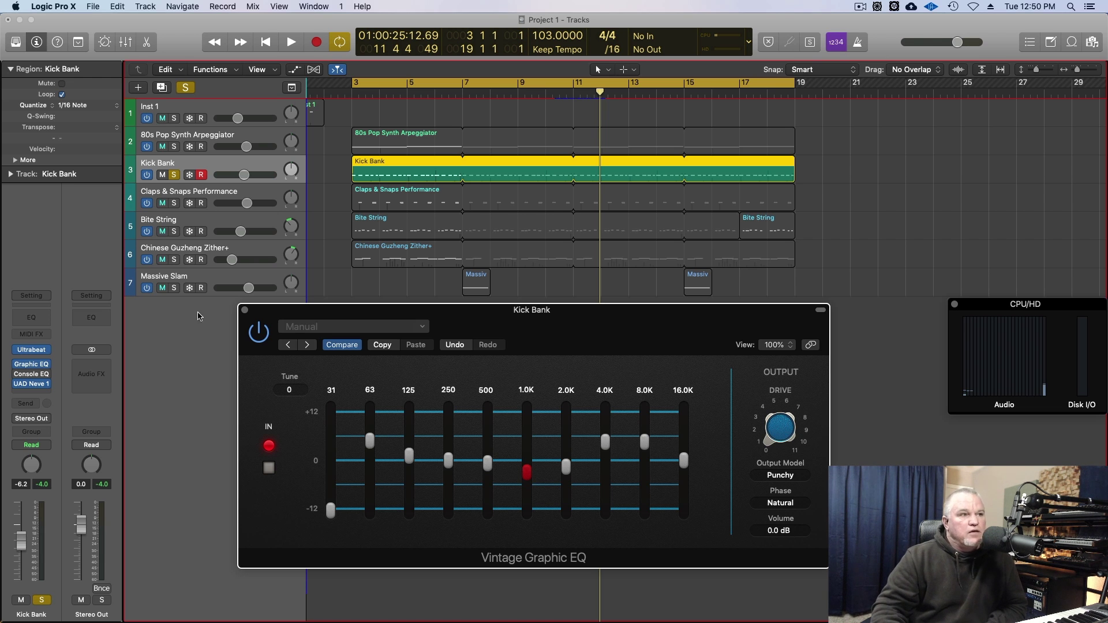
pyautogui.click(244, 310)
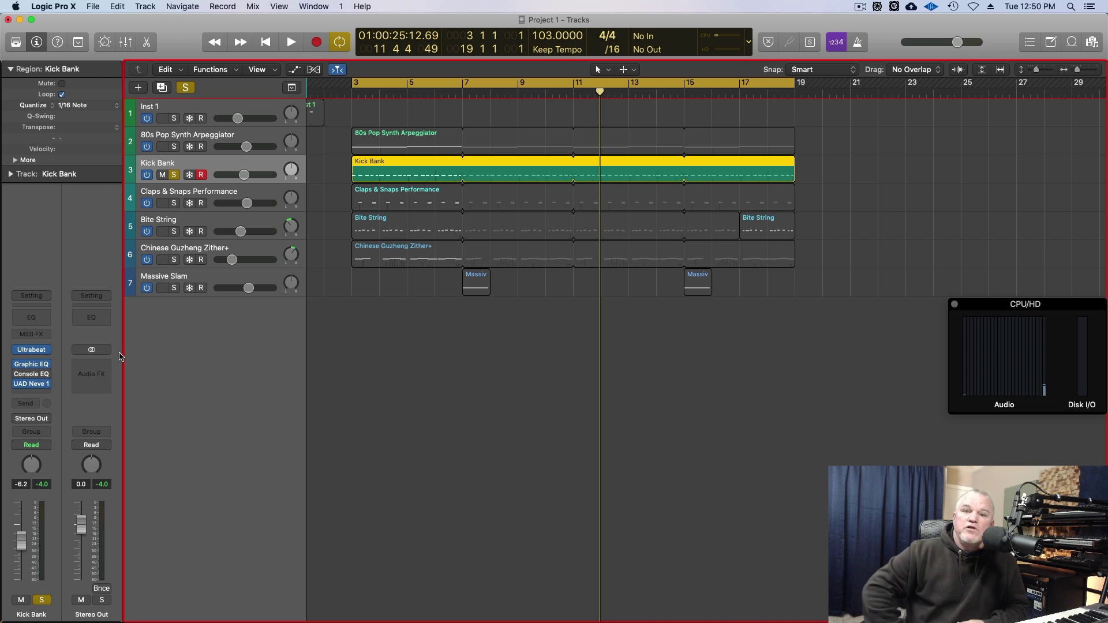